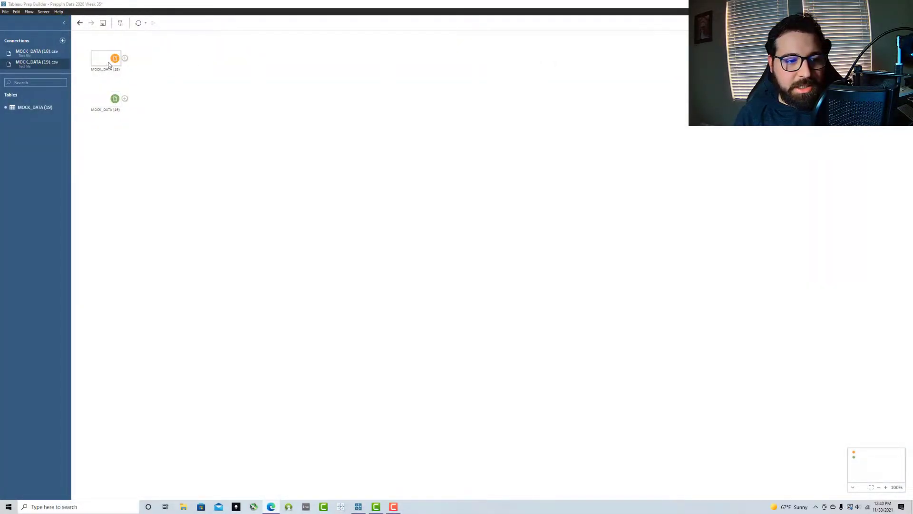
Step: Add a clean step after each of MOCK_DATA (18) and MOCK_DATA (19) and view the data in both
click(115, 104)
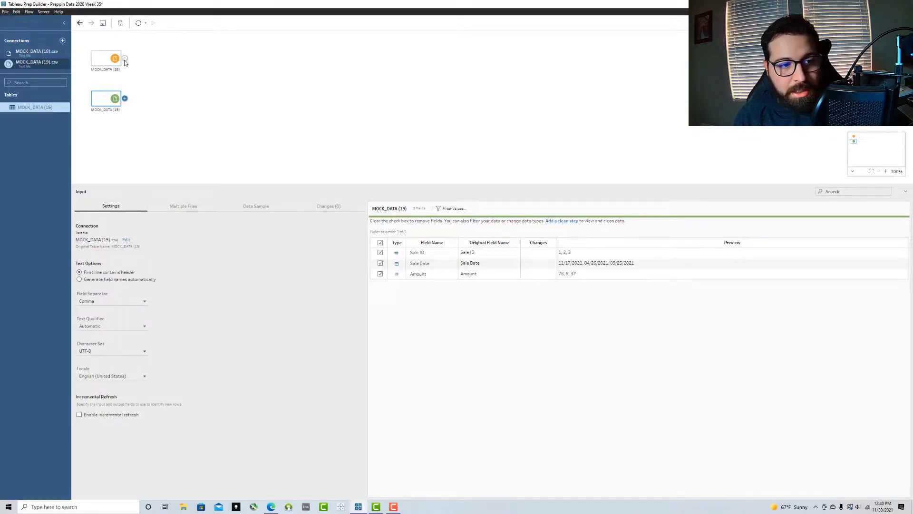
click(125, 59)
click(141, 76)
click(125, 98)
click(142, 114)
click(165, 58)
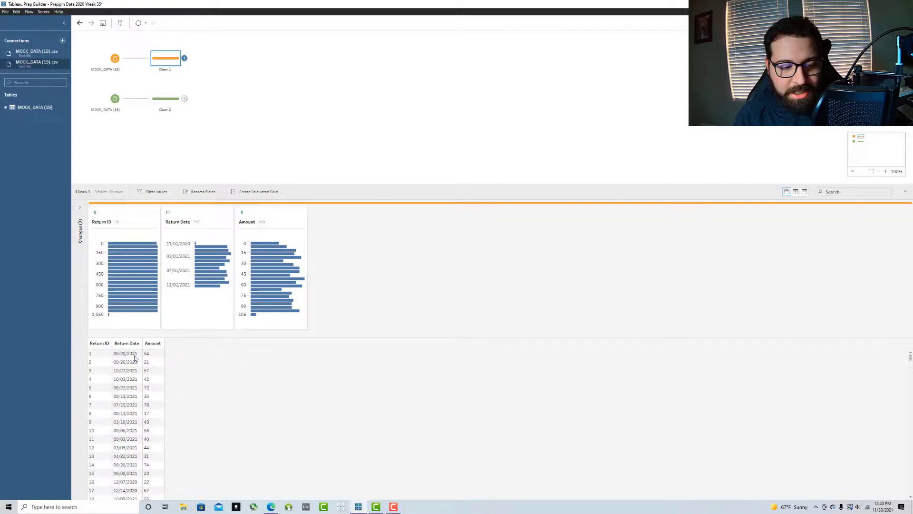
click(165, 98)
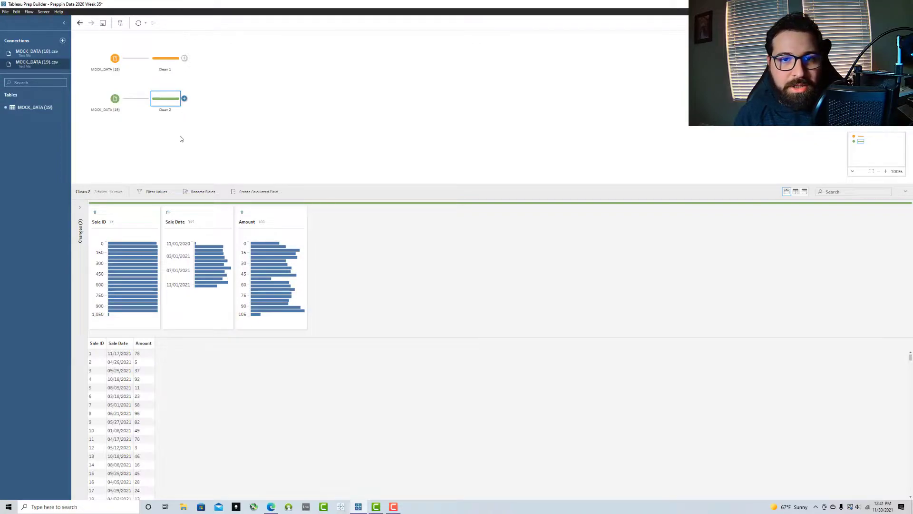
Step: Replace the clean step on MOCK_DATA (19) with a new one placed one row lower in the flow
right_click(158, 103)
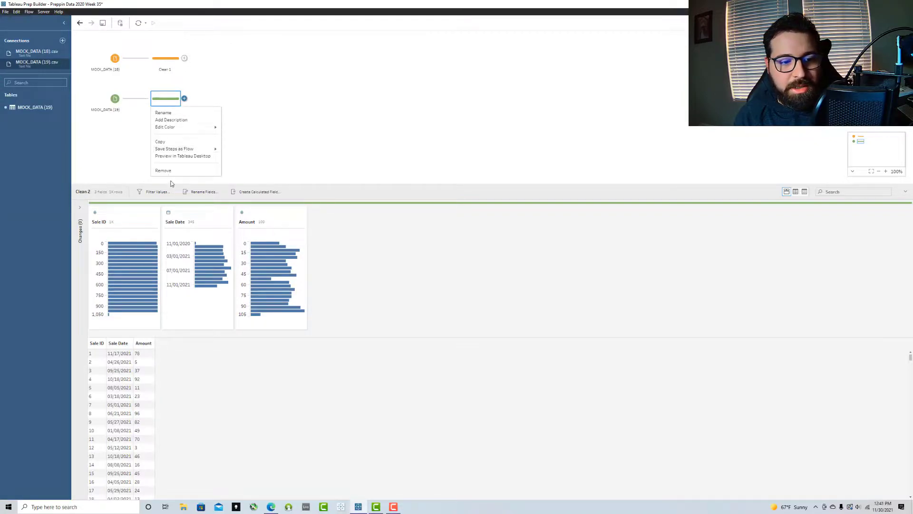
click(167, 171)
right_click(125, 109)
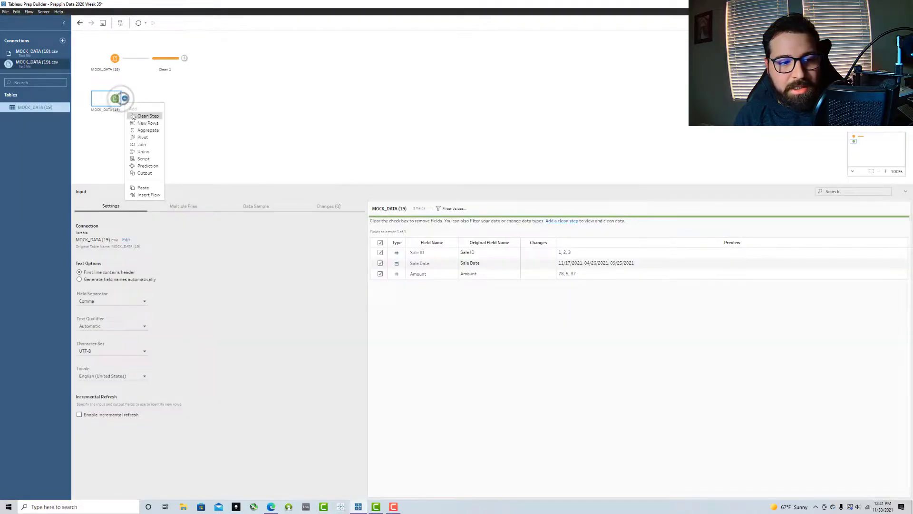
click(134, 117)
drag(165, 99, 168, 138)
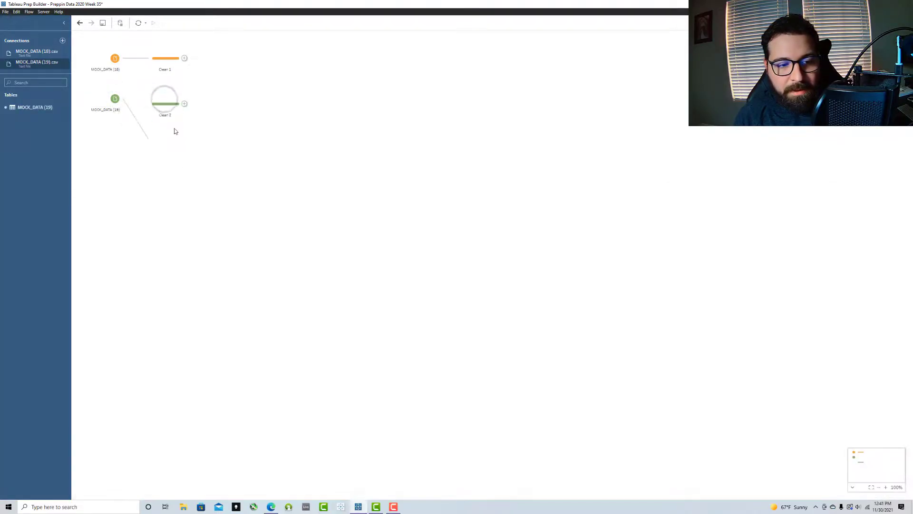
click(168, 140)
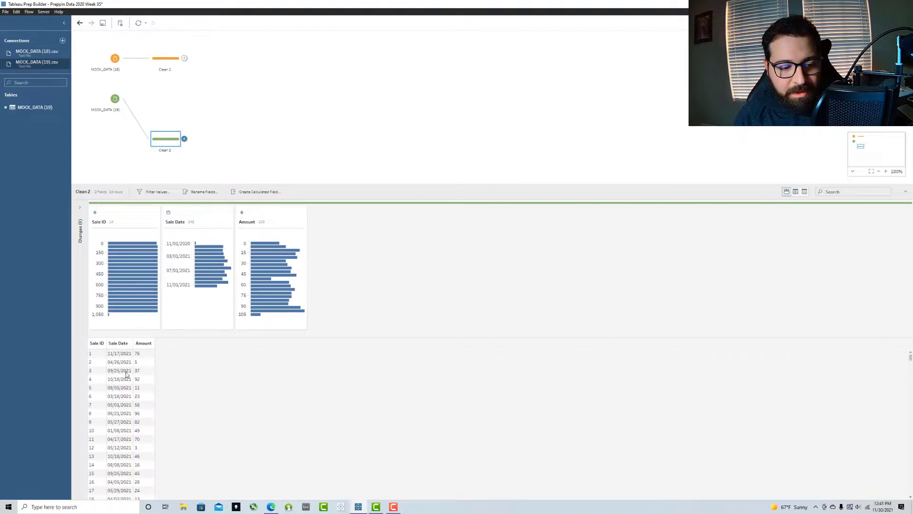
Step: Create a calculated field named Minimum Date with the formula { FIXED : MIN([Sale Date])} in the MOCK_DATA (19) clean step
click(260, 192)
text(Minimum Date)
key(Tab)
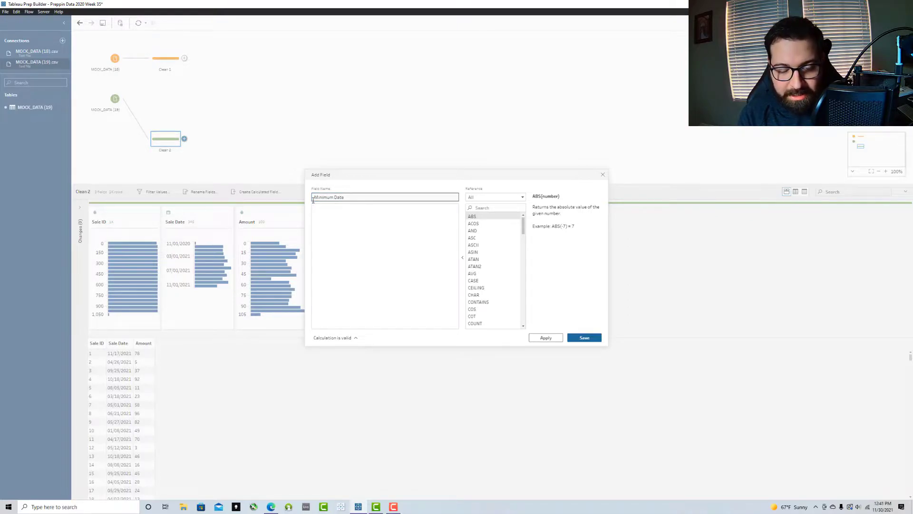
text({ FIXED })
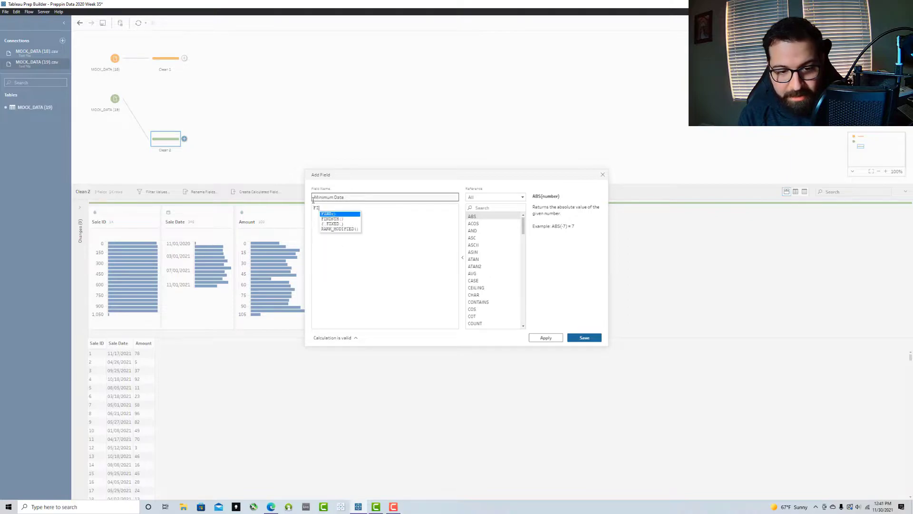
text(: )
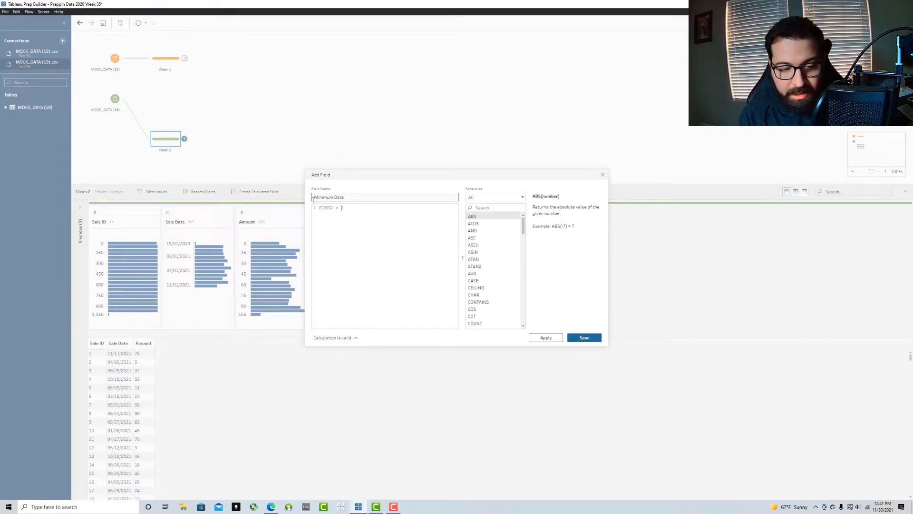
text(MIN([S)
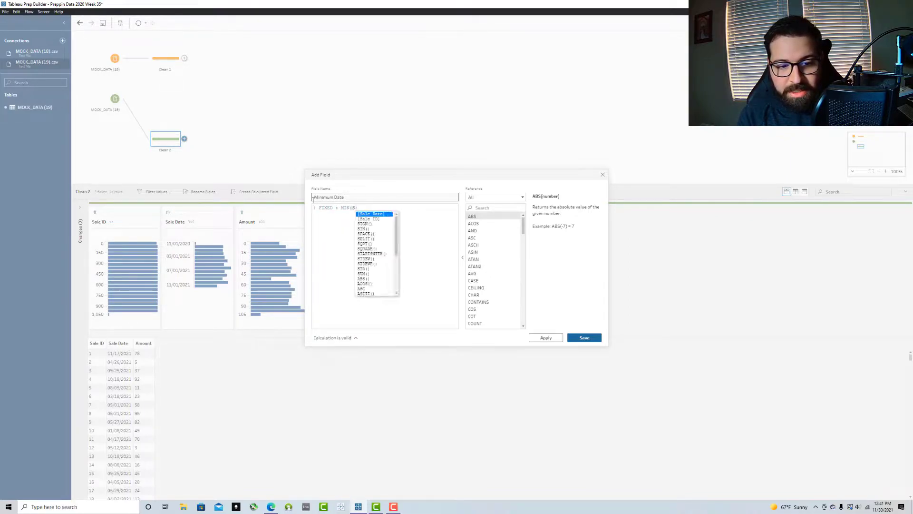
text(ale Date])}))
key(BackSpace)
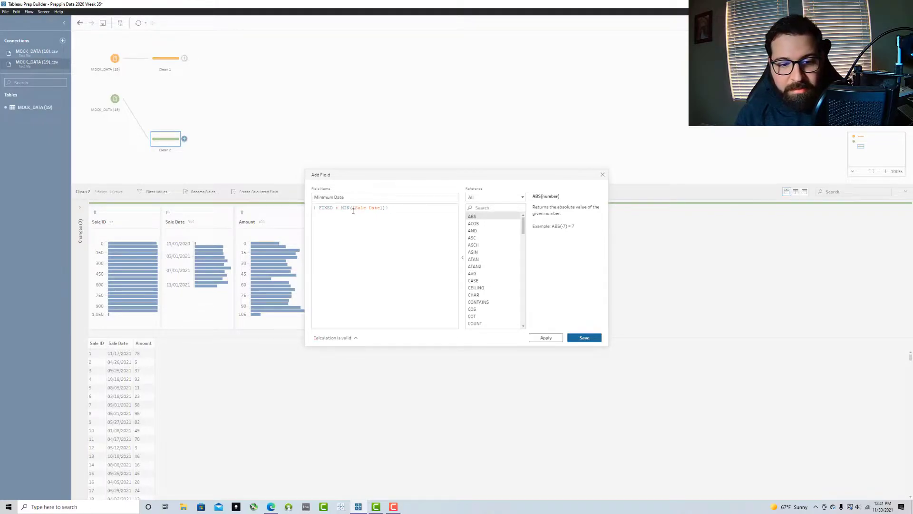
click(584, 337)
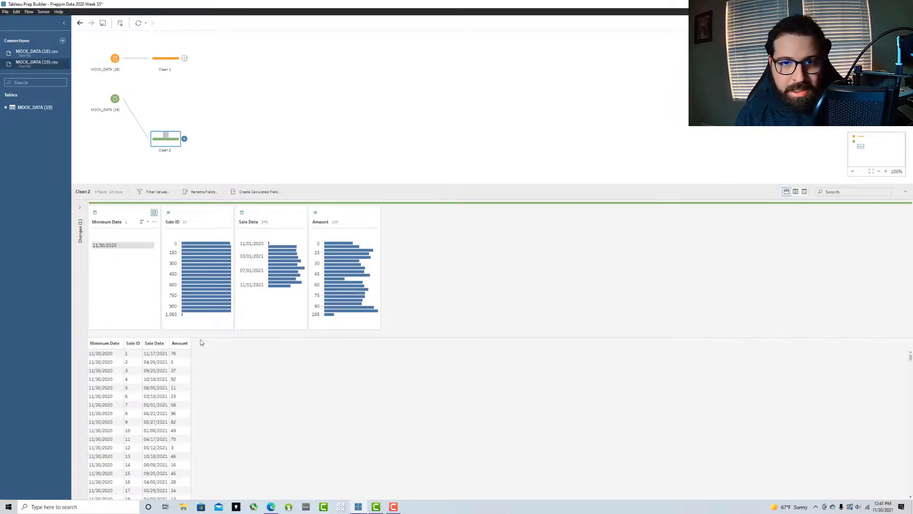
Step: Create a calculated field named Scaffold Start with the formula DATETRUNC('year', [Minimum Date]) and change its data type to Date
click(244, 193)
text(St)
key(BackSpace)
text(caffold Start)
click(367, 244)
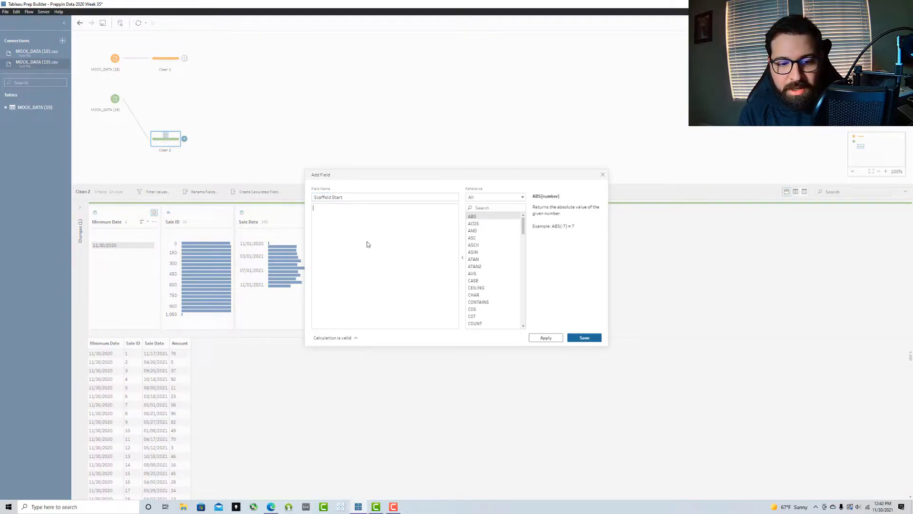
text(DATETR)
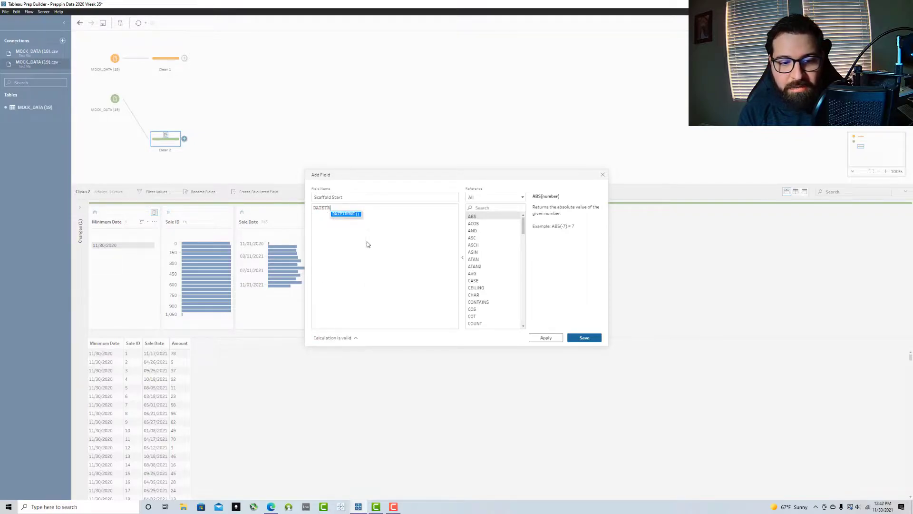
key(Return)
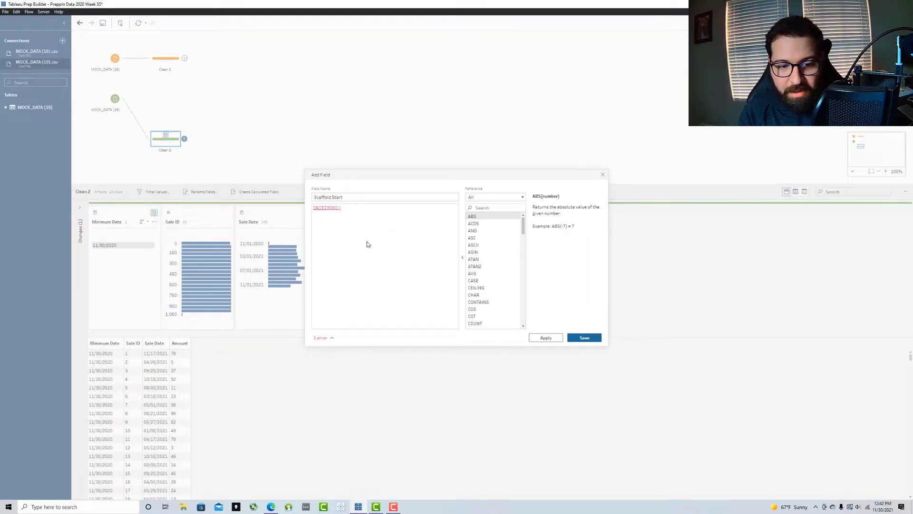
text('year')
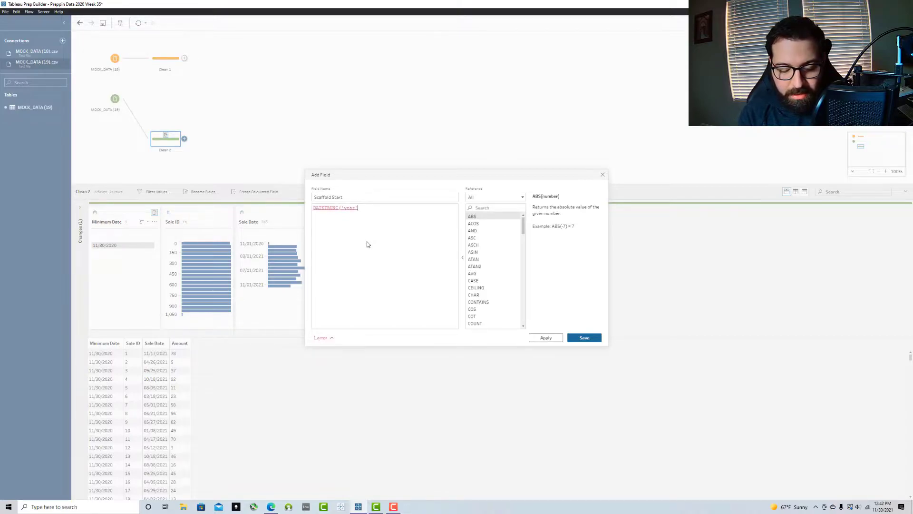
text(, m)
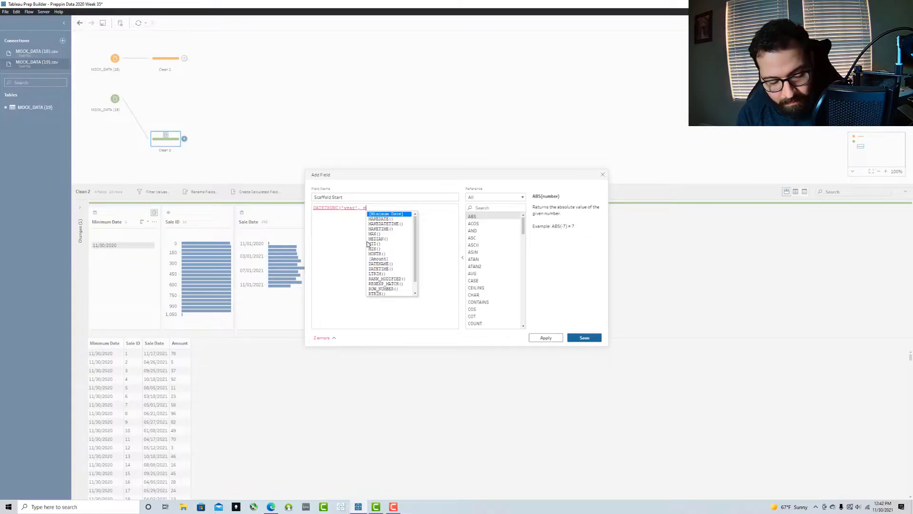
key(Return)
text())
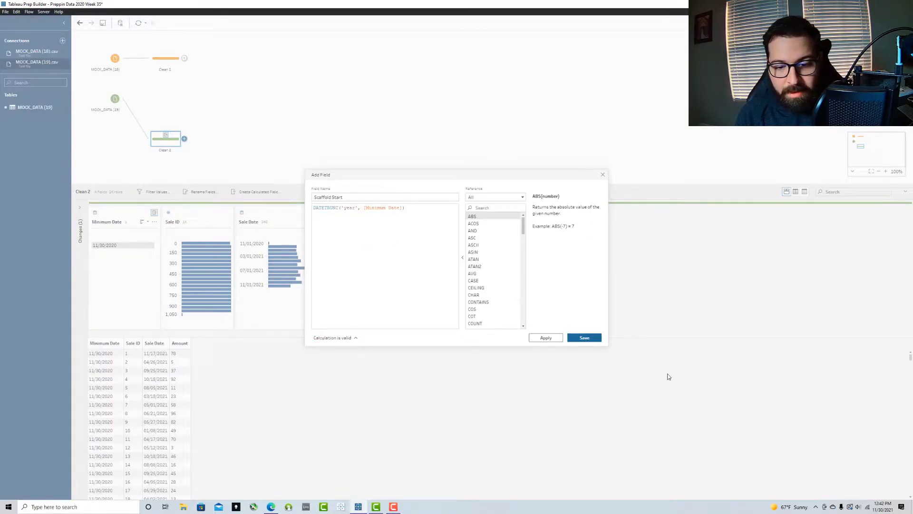
click(585, 337)
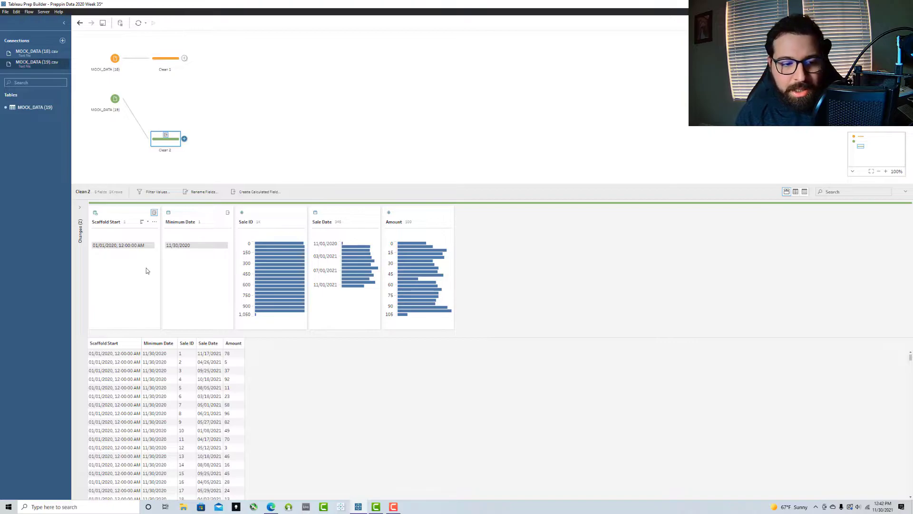
click(95, 212)
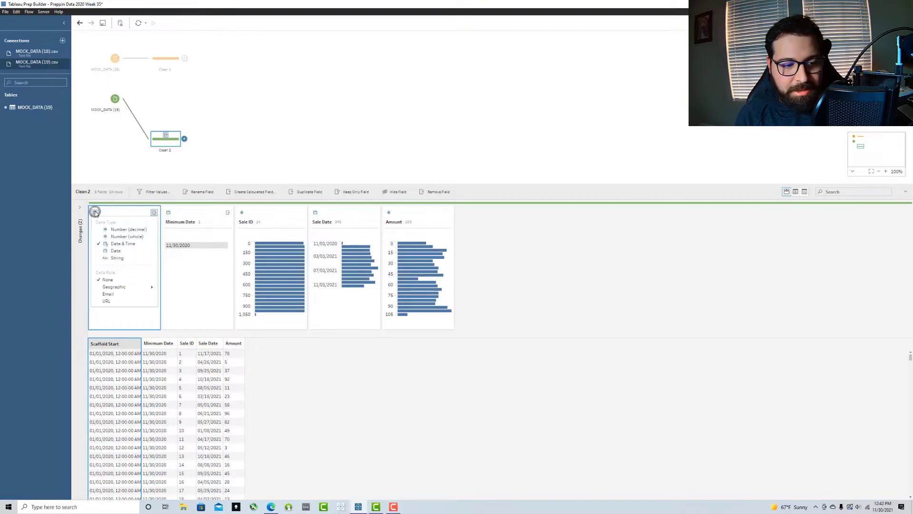
click(115, 250)
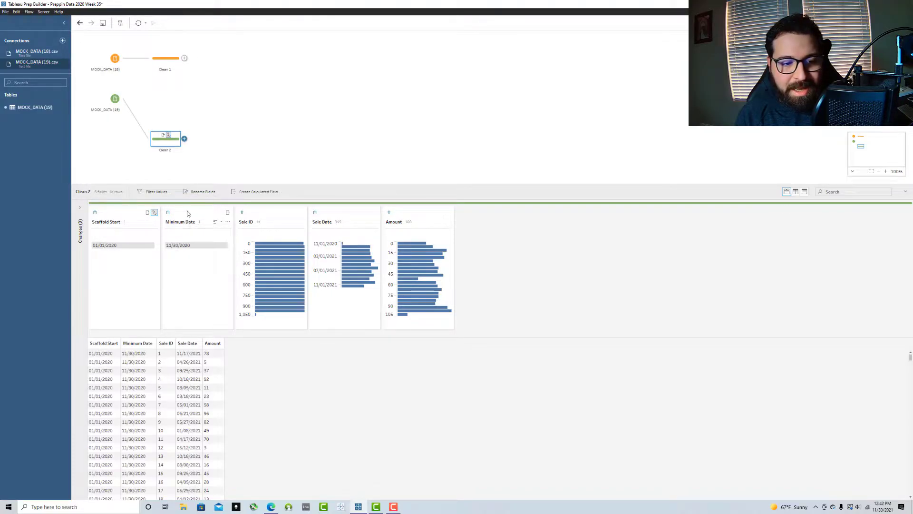
Step: Remove the Minimum Date, Sale ID, Sale Date and Amount fields from the clean step, leaving only Scaffold Start
click(188, 209)
ctrl+click(267, 210)
ctrl+click(349, 214)
ctrl+click(410, 213)
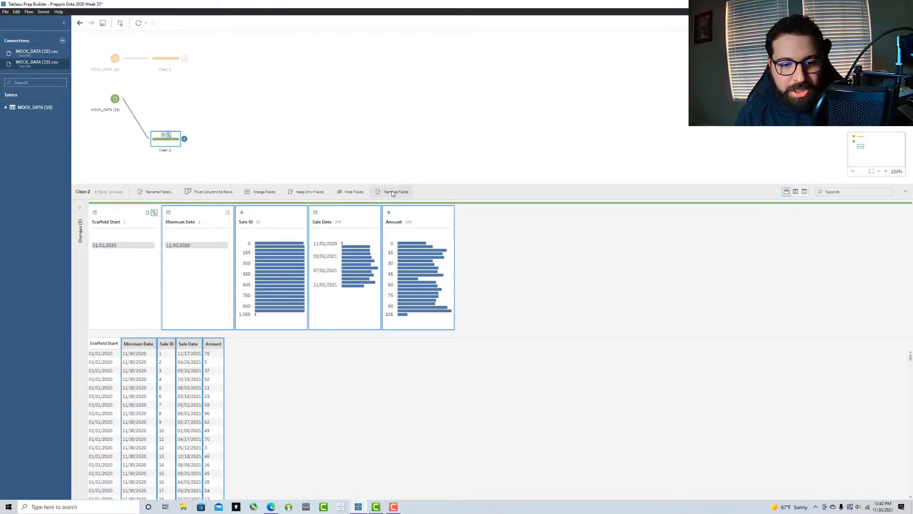
click(392, 192)
Step: Rename the clean step on the MOCK_DATA (19) branch as Scaffold Range
double_click(165, 150)
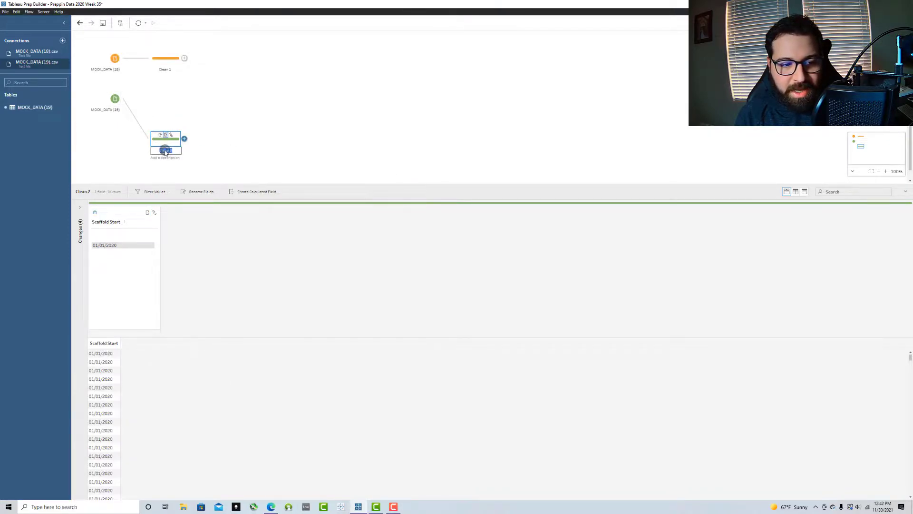
key(BackSpace)
text(Scaffold Range)
click(202, 162)
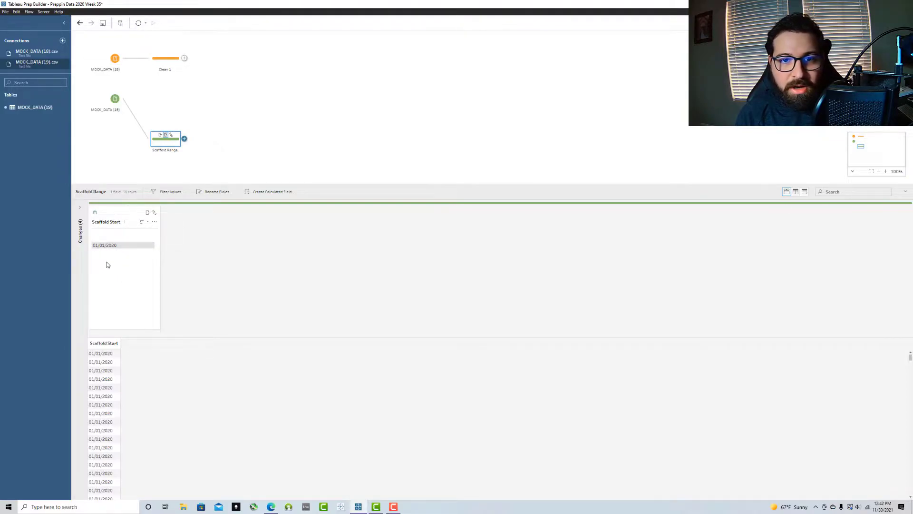
Step: Create a calculated field named Scaffold End with the formula DATE(TODAY()) and place it after Scaffold Start
click(284, 196)
text(Scaffold End)
click(339, 207)
text(DATE(TODAY)
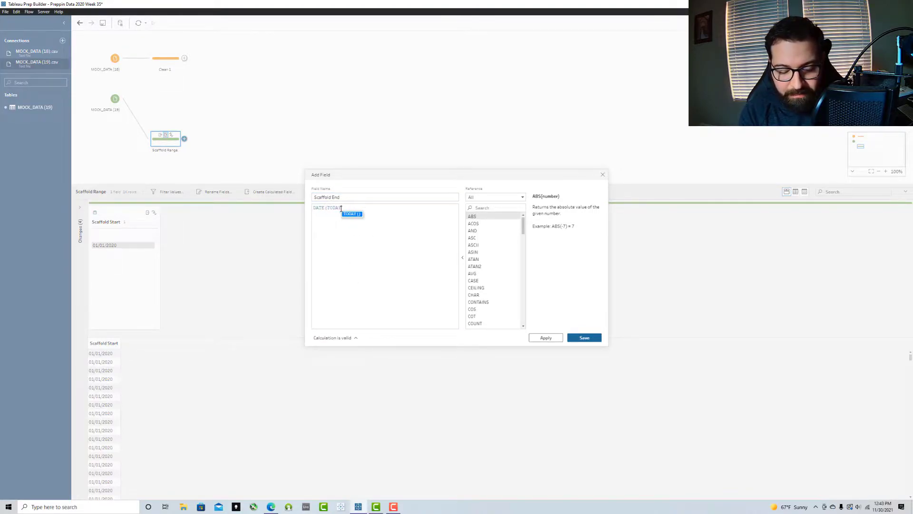
key(Return)
text())
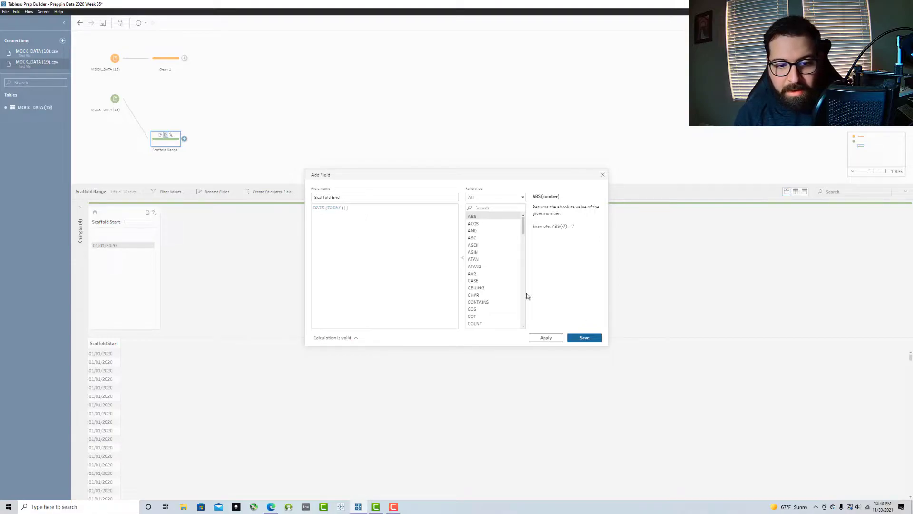
click(583, 337)
drag(136, 209, 240, 224)
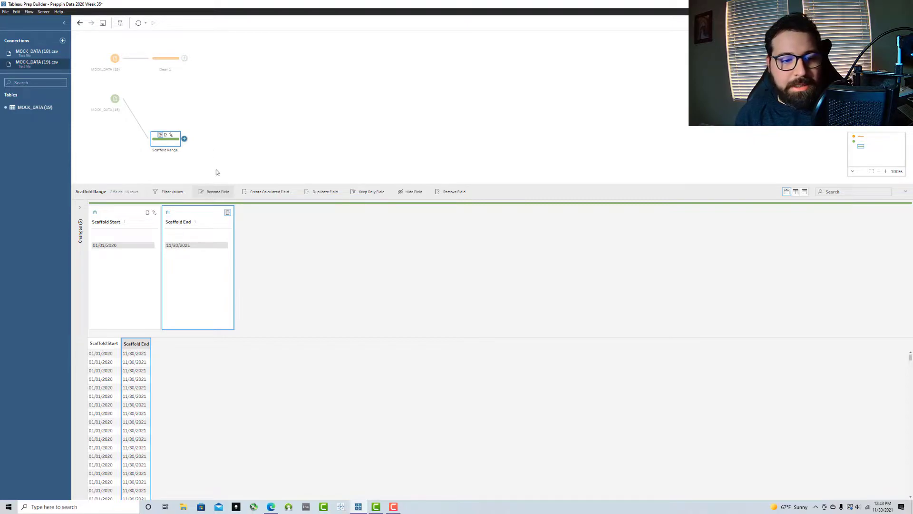
Step: Add a New Rows step after Scaffold Range that generates value ranges from Scaffold Start to Scaffold End
click(184, 140)
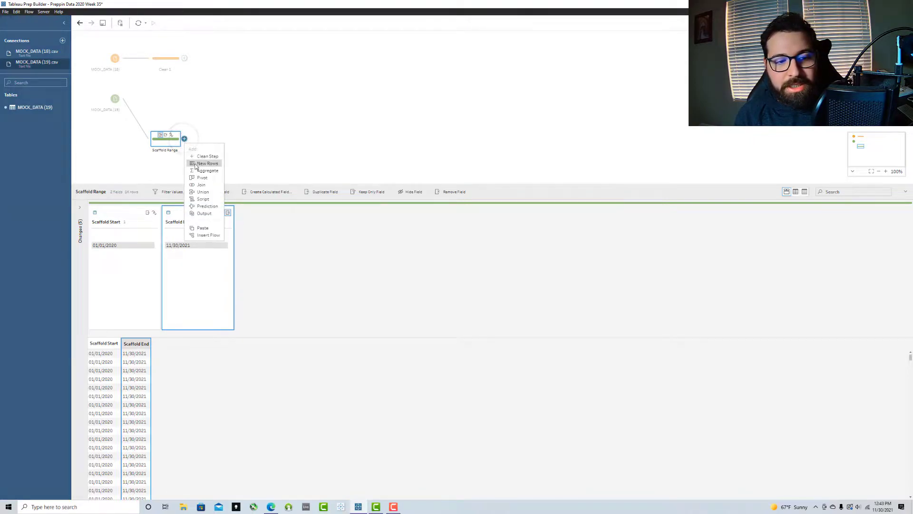
click(194, 186)
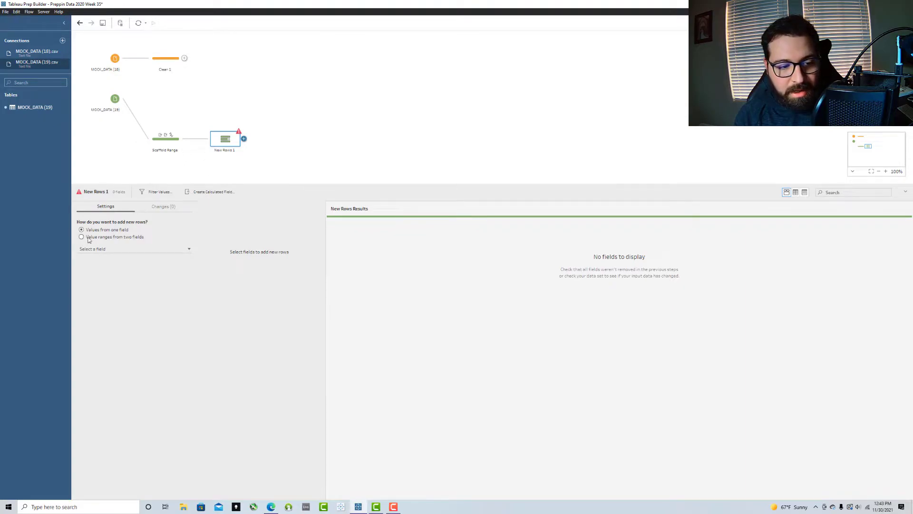
click(82, 238)
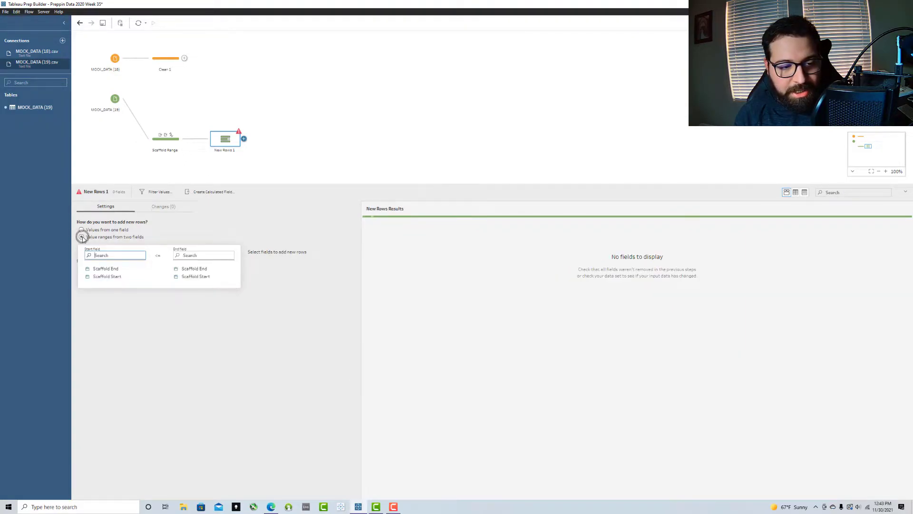
click(107, 276)
click(193, 268)
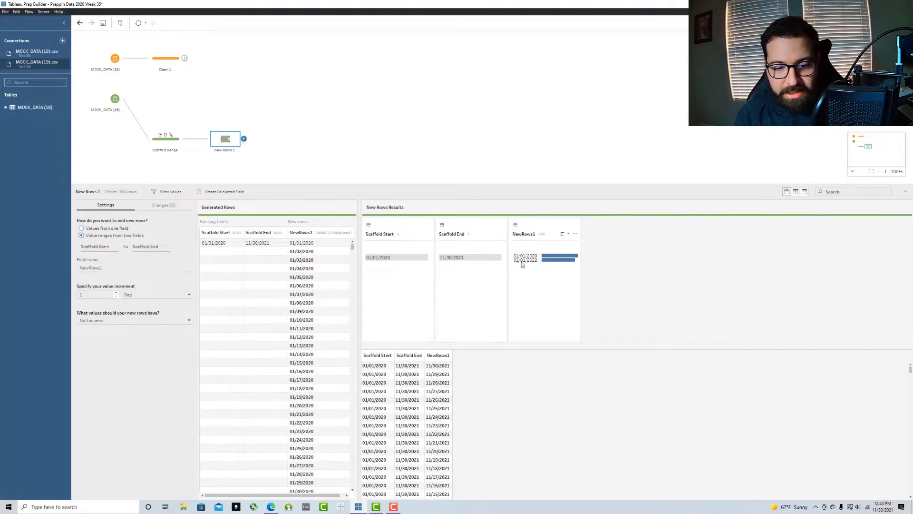
Step: Rename the generated NewRows1 field as Snapshot Date and look through the generated rows
double_click(525, 234)
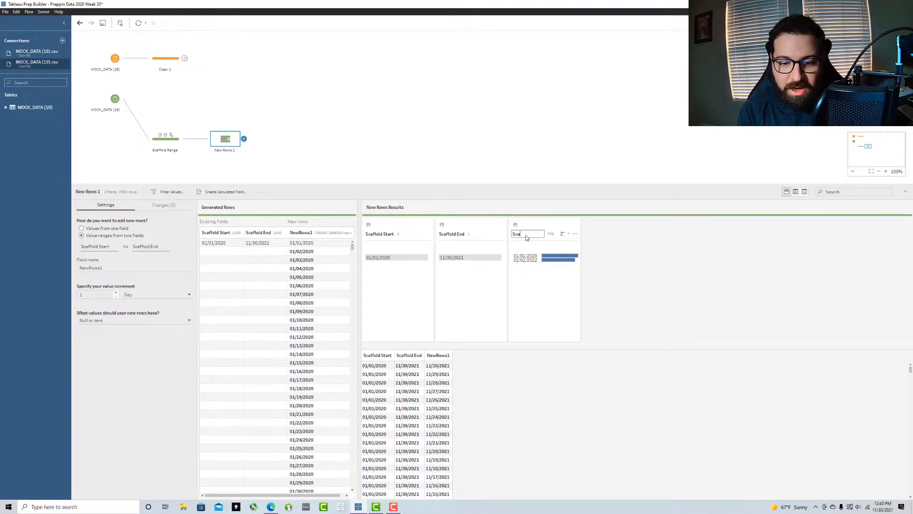
text(Snapshot Date)
key(Return)
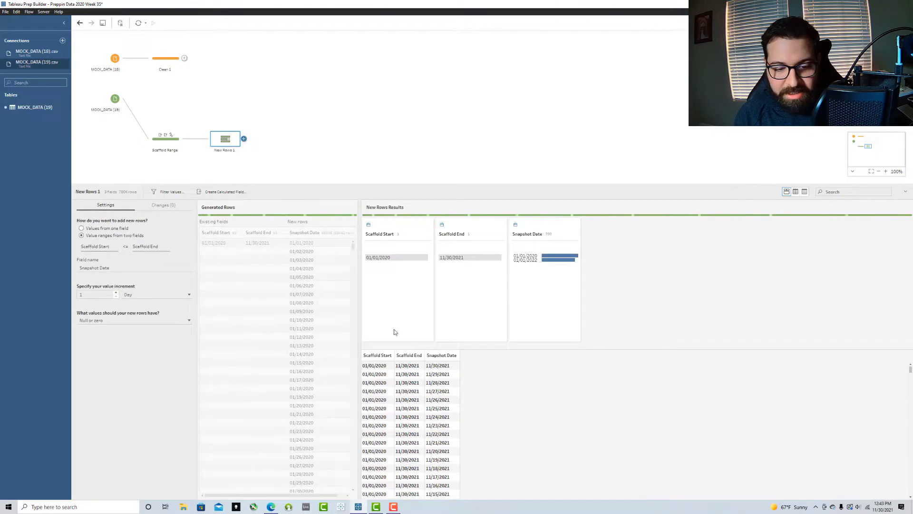
scroll(316, 316, down, 5)
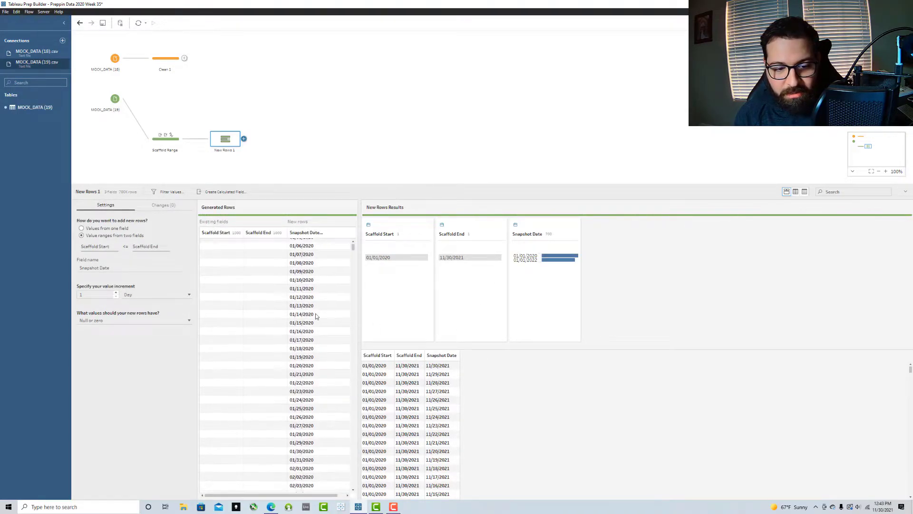
Step: Rename the New Rows step on the MOCK_DATA (19) branch as Calendar Table
scroll(316, 314, up, 5)
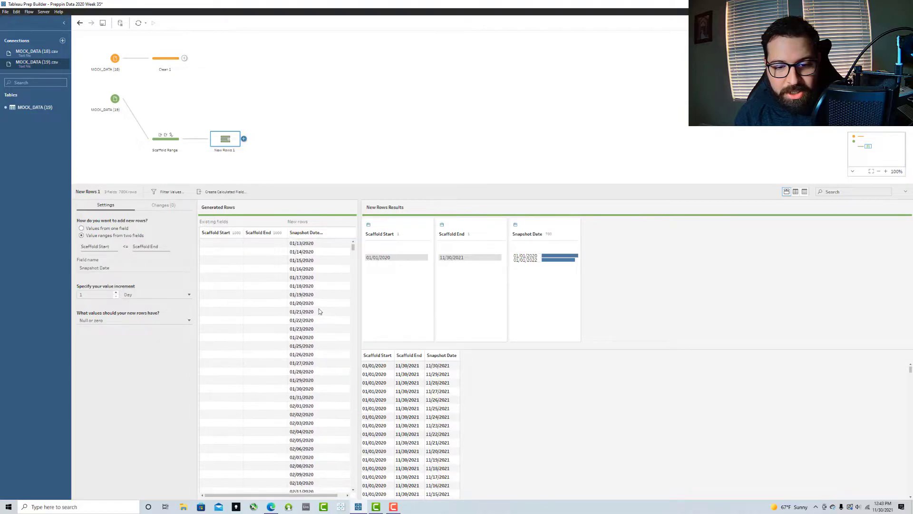
double_click(224, 151)
text(Date)
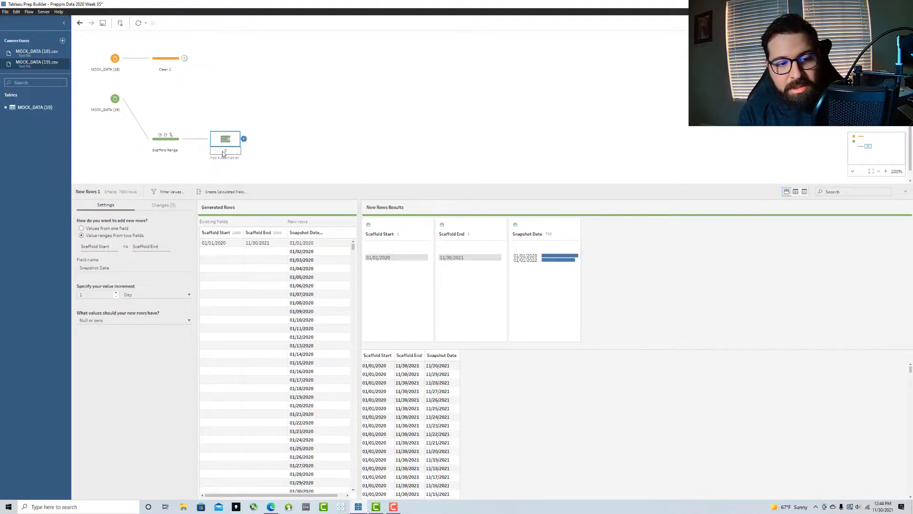
key(Return)
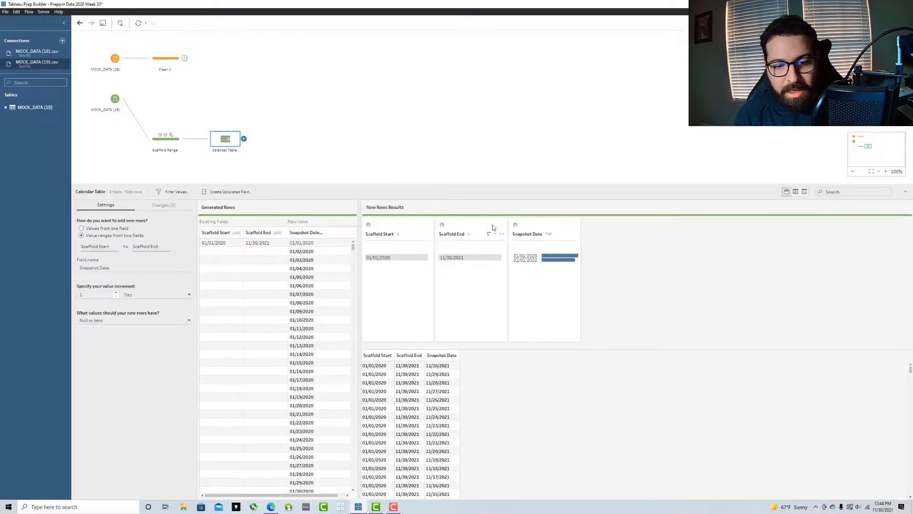
Step: Remove the Scaffold Start and Scaffold End fields from the Calendar Table results, leaving Snapshot Date
click(402, 226)
ctrl+click(471, 223)
click(471, 223)
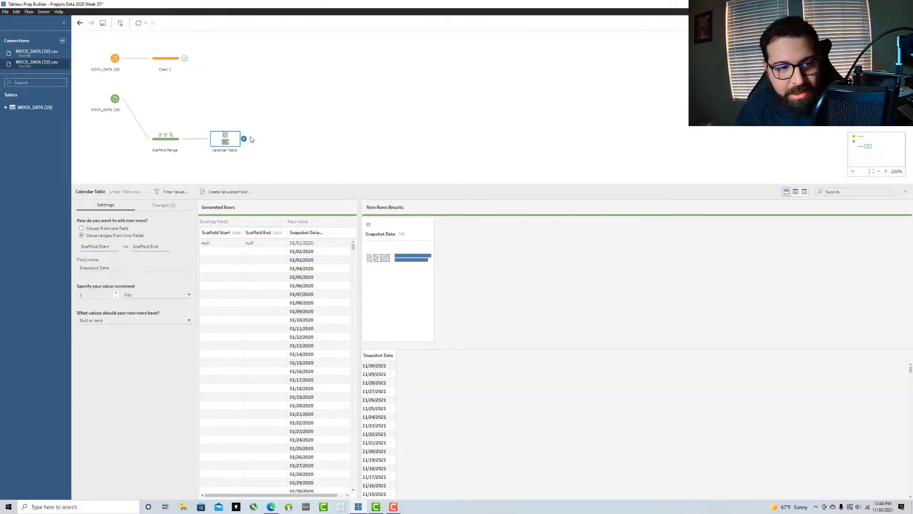
Step: Remove the Clean 1 step from the MOCK_DATA (18) branch
click(153, 58)
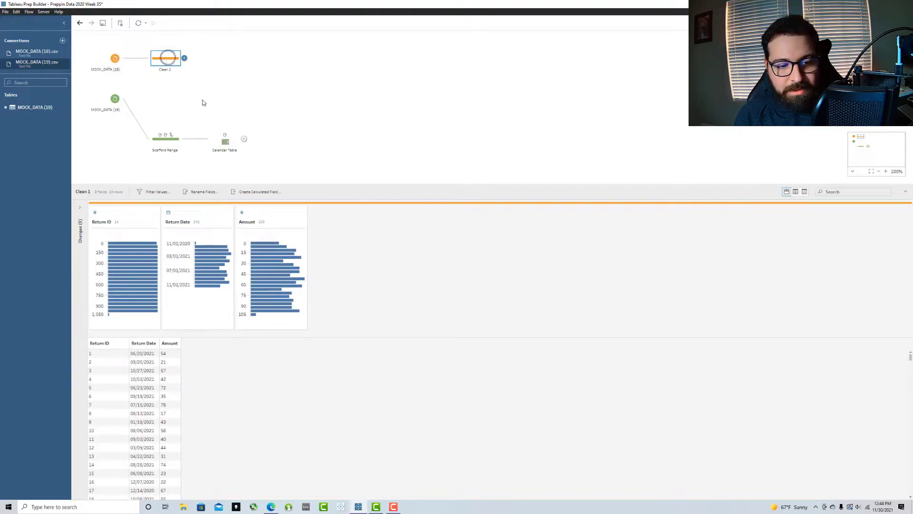
right_click(164, 64)
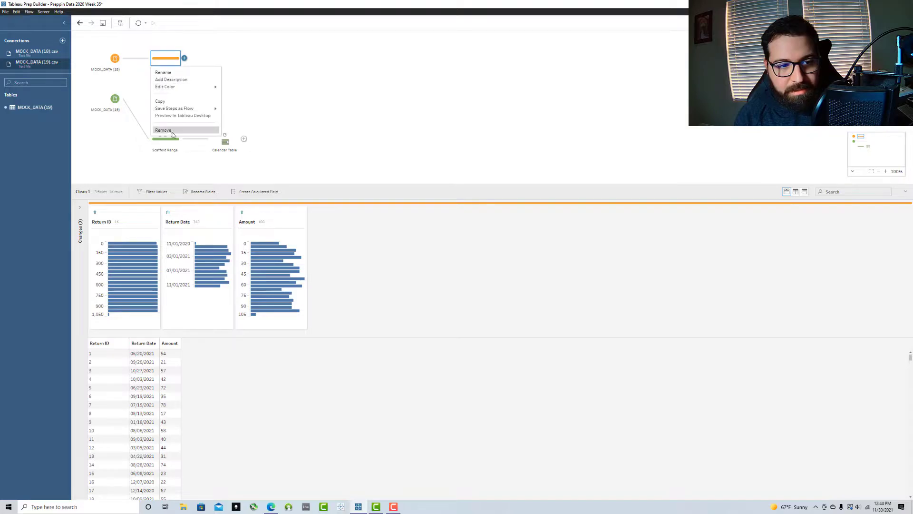
click(162, 131)
Step: Left join Calendar Table to MOCK_DATA (18) on Snapshot Date = Return Date and look through the joined rows
drag(250, 148, 219, 147)
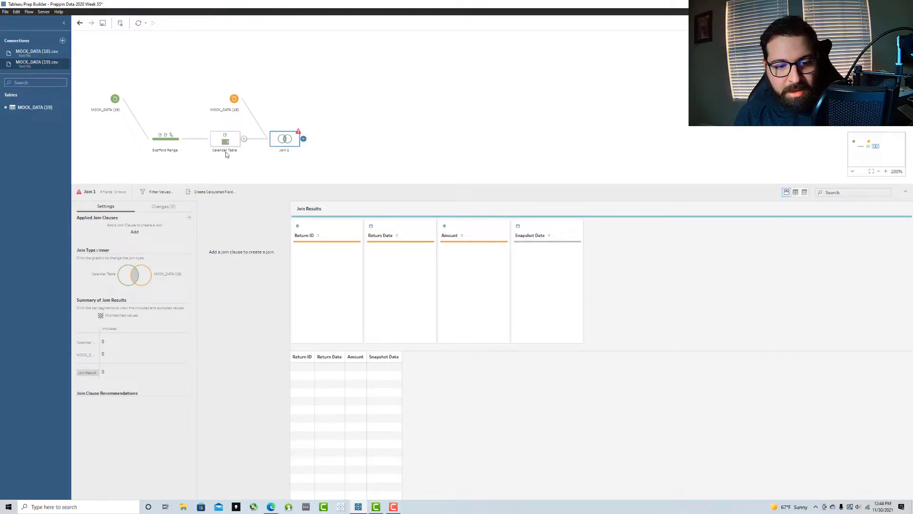
click(190, 217)
click(126, 253)
click(183, 261)
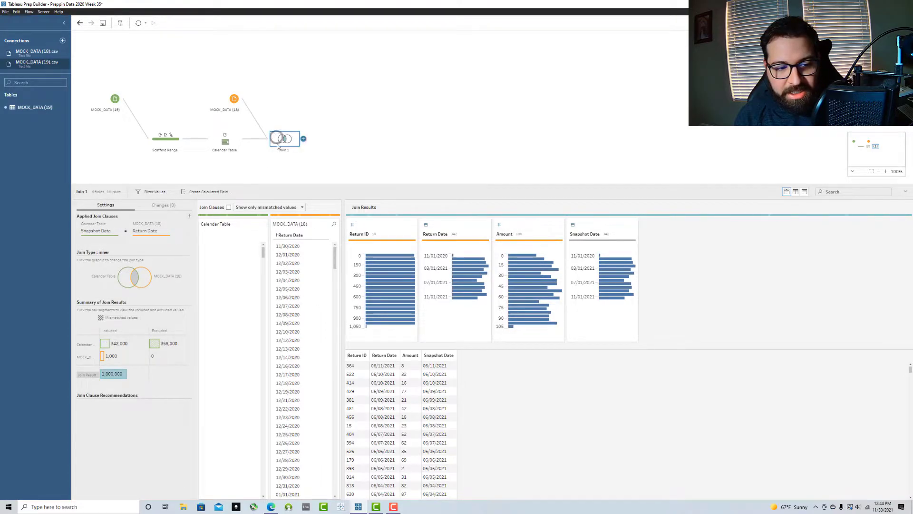
click(124, 274)
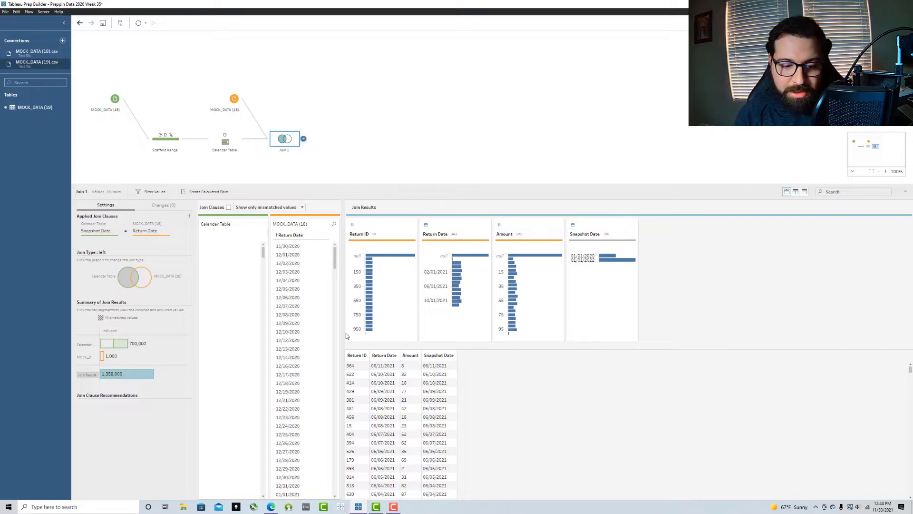
scroll(467, 372, down, 10)
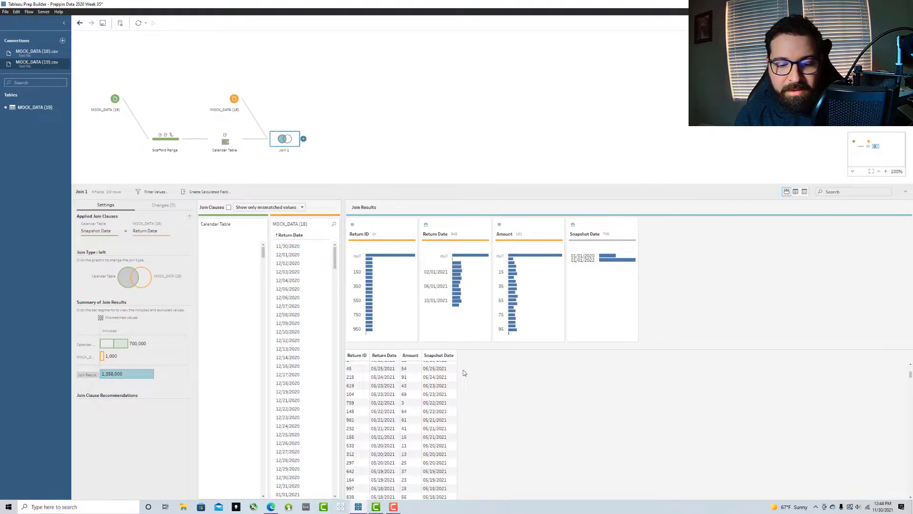
Step: Rename the join step between Calendar Table and MOCK_DATA (18) as Join Returns
double_click(284, 150)
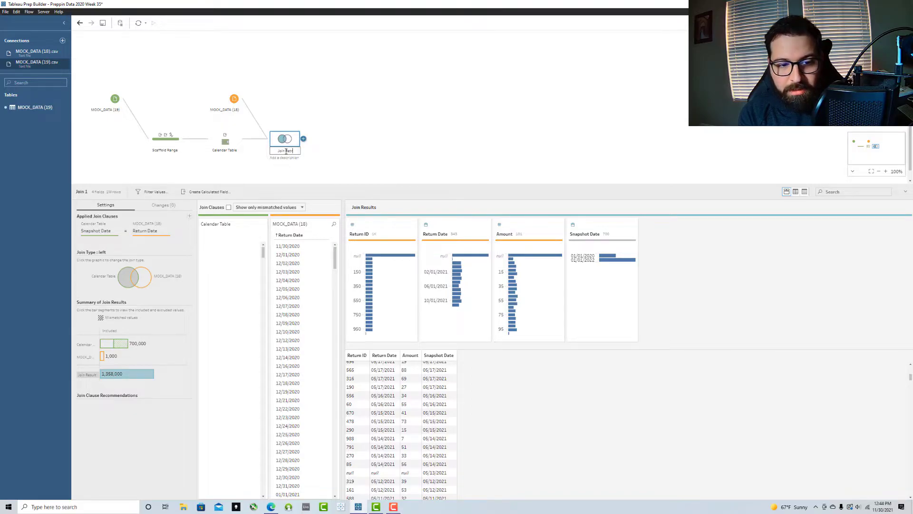
text(Join Returns)
key(Return)
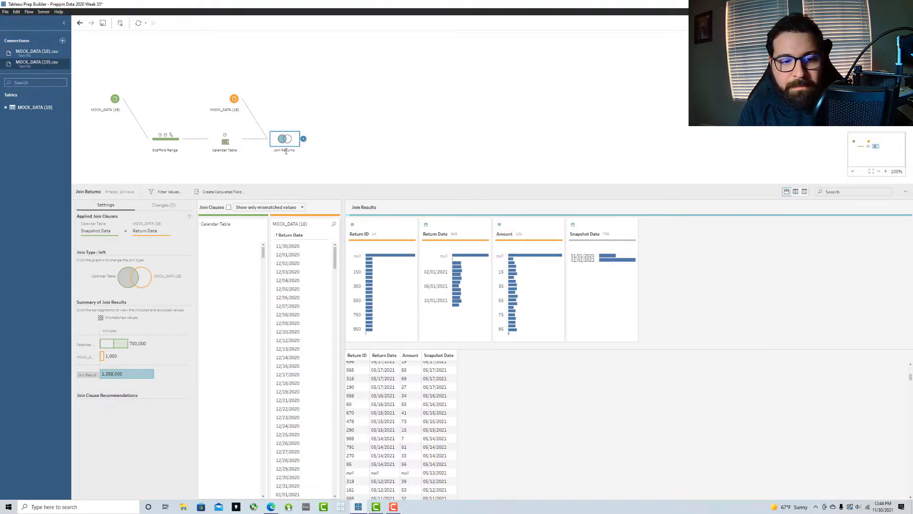
Step: Add a clean step after Join Returns and look through its rows for dates without returns
drag(117, 100, 161, 98)
click(303, 138)
click(316, 157)
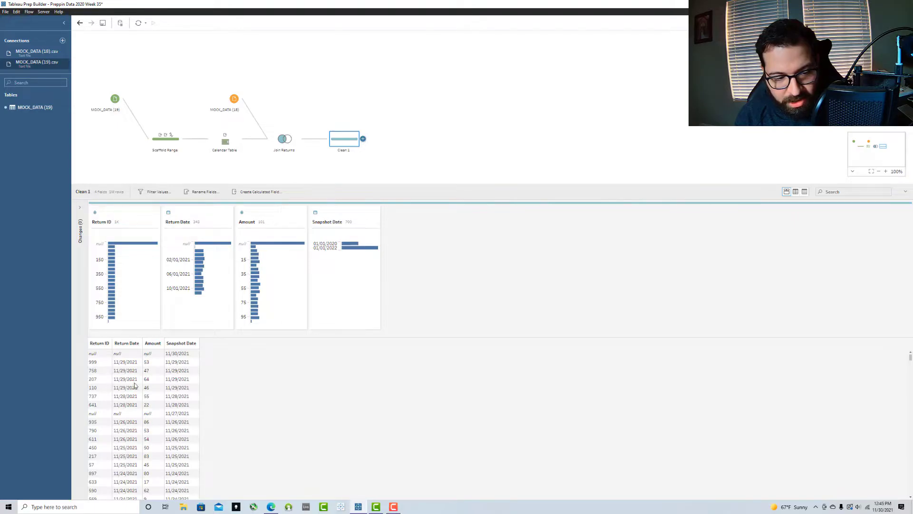
scroll(126, 404, down, 1)
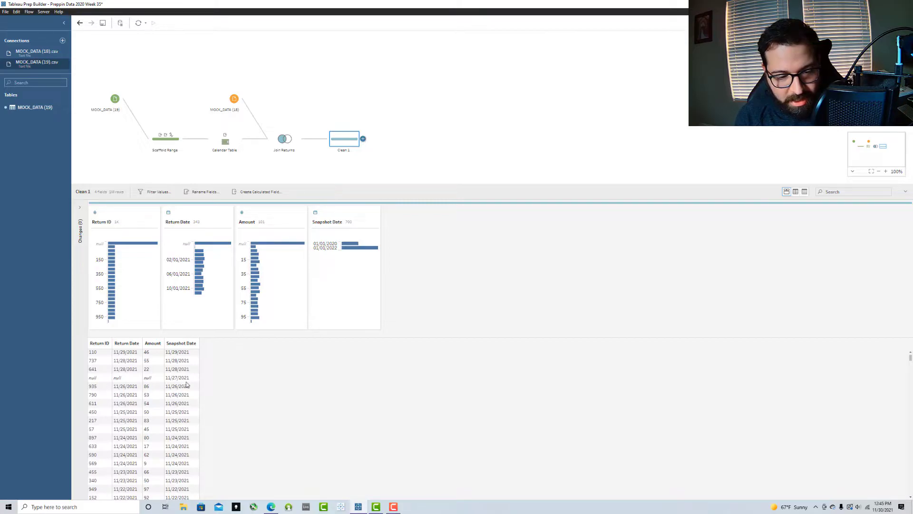
scroll(183, 376, down, 1)
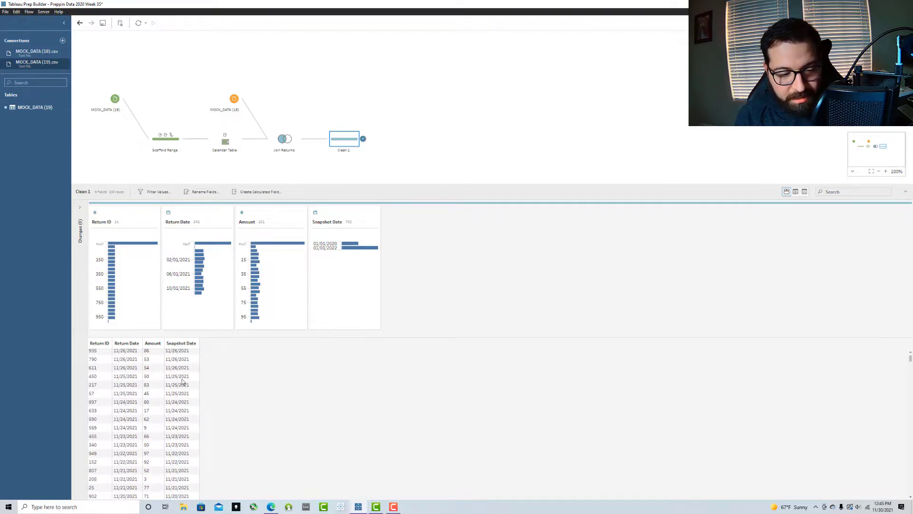
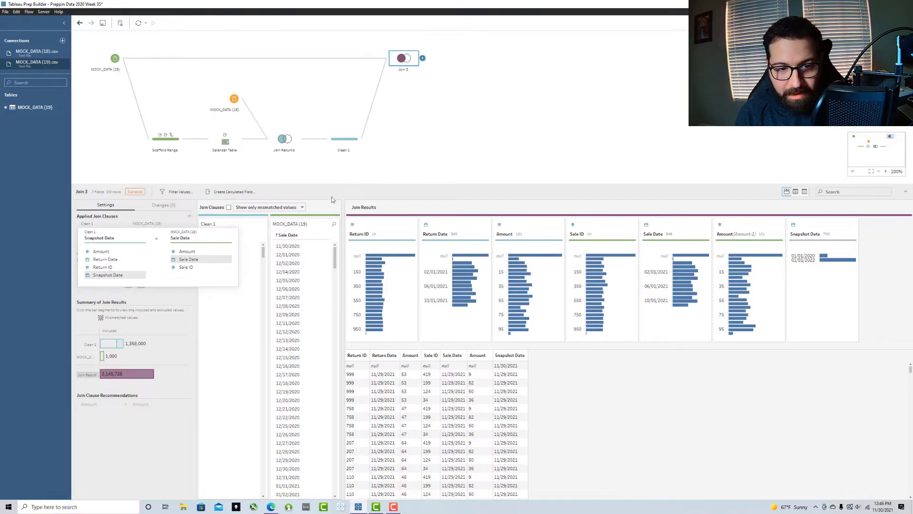
Step: Review the flow from the MOCK_DATA (19) input to the Scaffold Range step, examining its start and end date fields
click(350, 165)
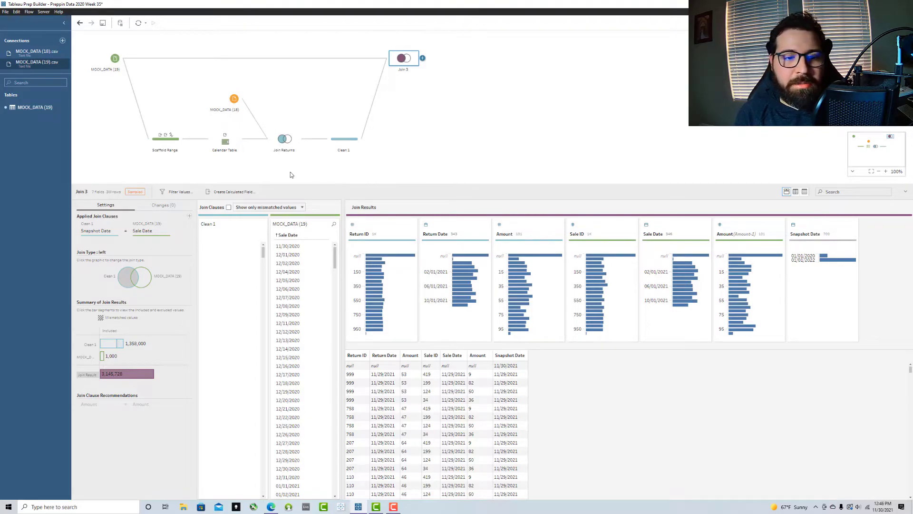
click(117, 55)
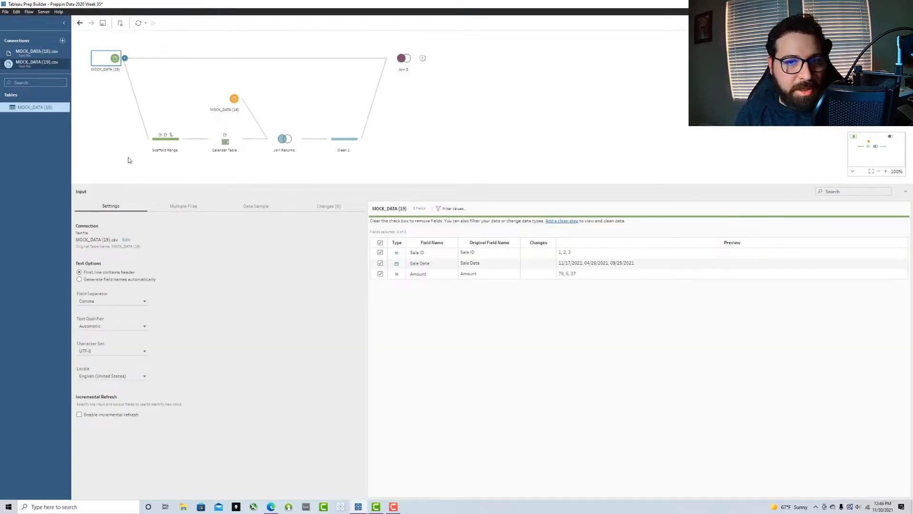
click(165, 139)
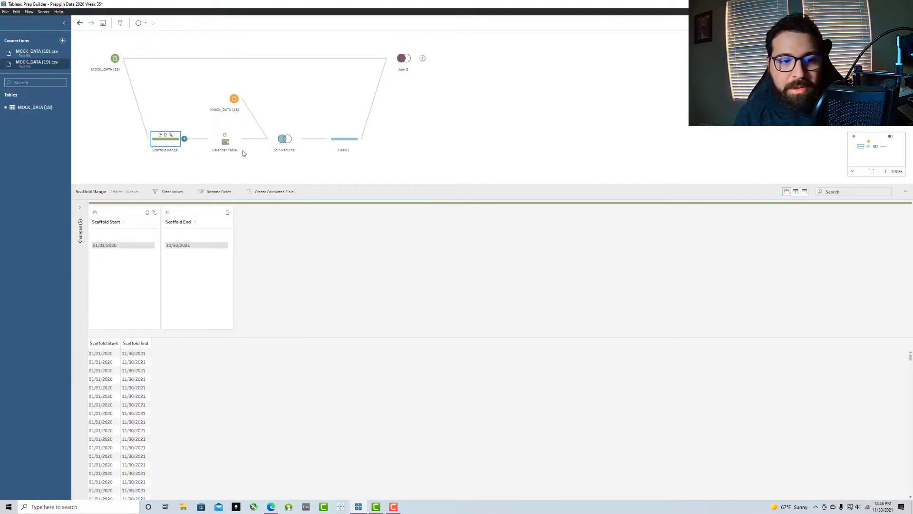
drag(164, 112, 238, 162)
click(173, 141)
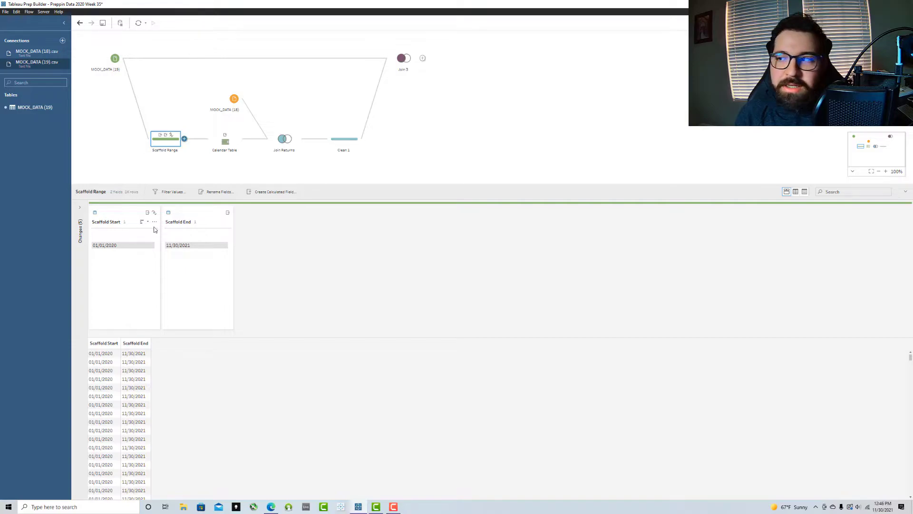
mouse_move(99, 245)
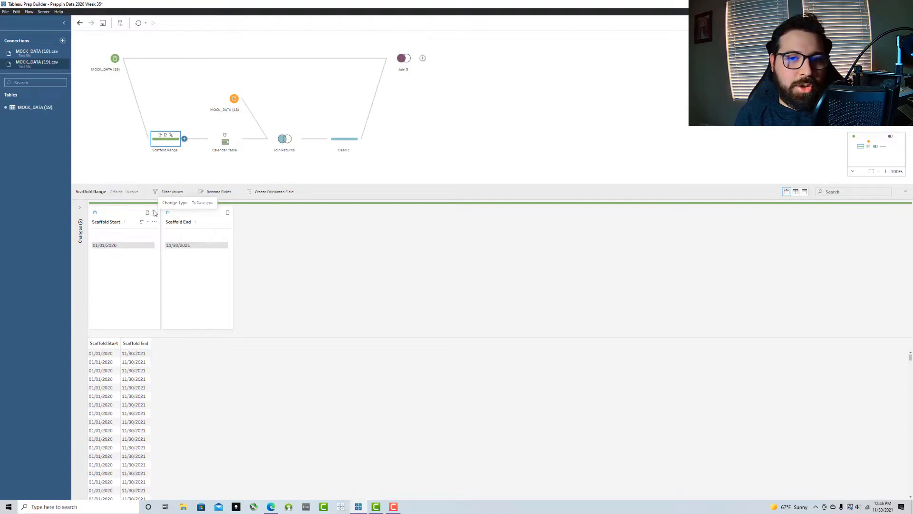
click(257, 166)
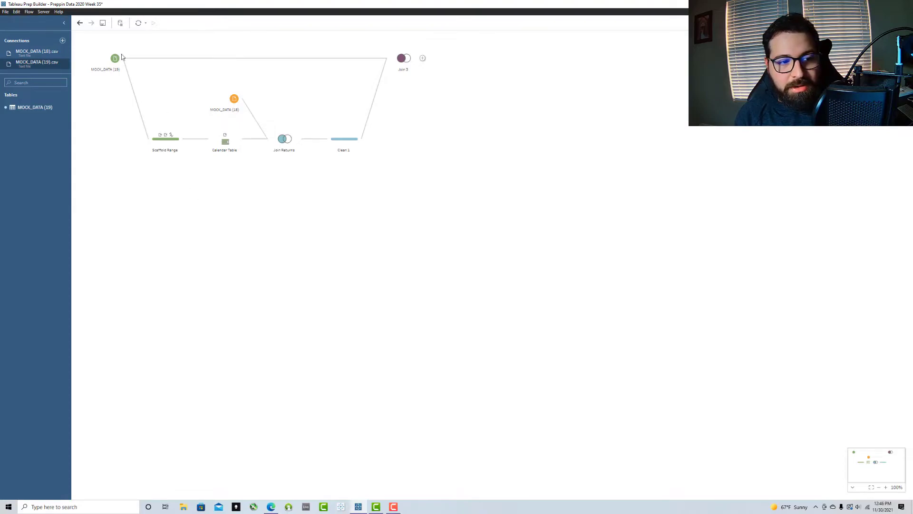
Step: Add MOCK_DATA (19) as a second, separate input below the existing flow and attach a clean step to it
drag(33, 107, 125, 241)
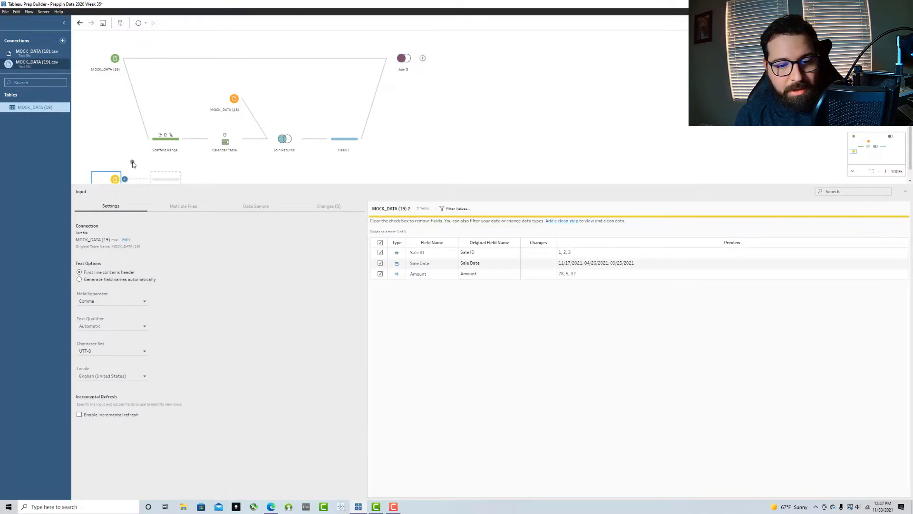
click(132, 163)
click(118, 184)
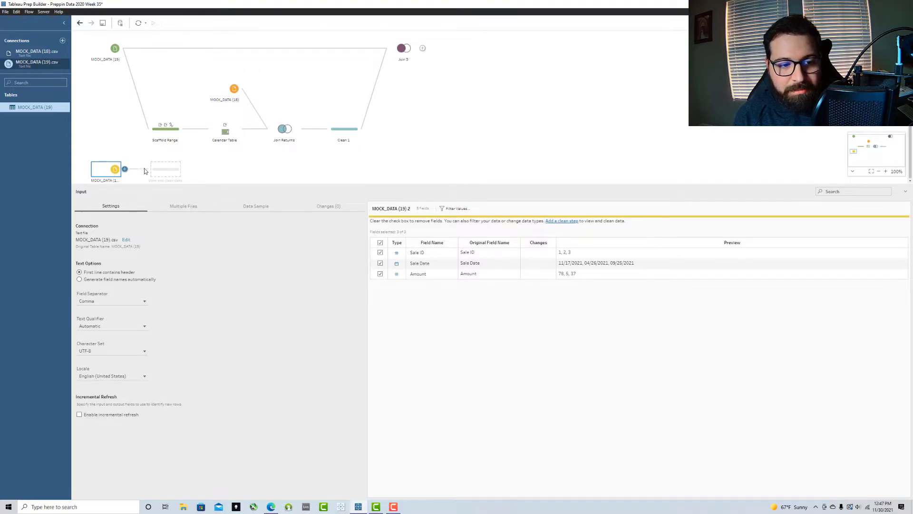
click(168, 173)
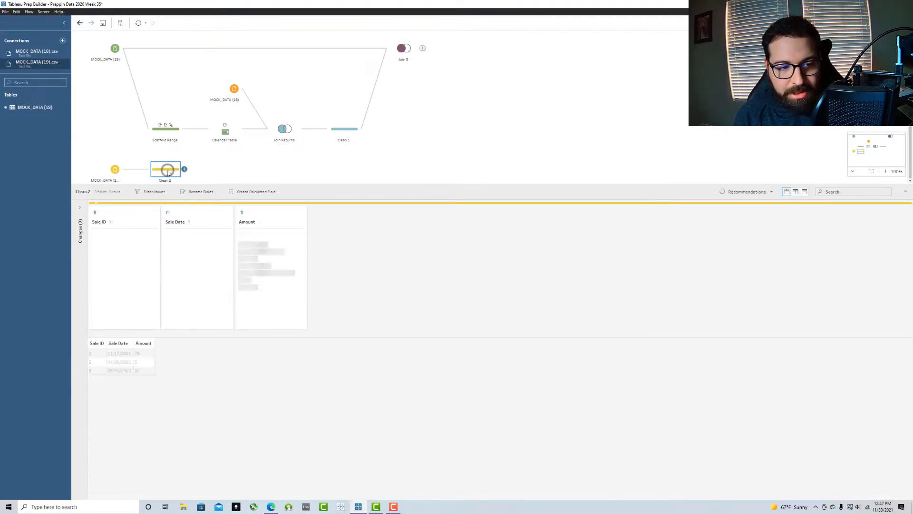
Step: Create a calculated field named Scaffold Start with the value 1 in the Clean 2 step
click(244, 192)
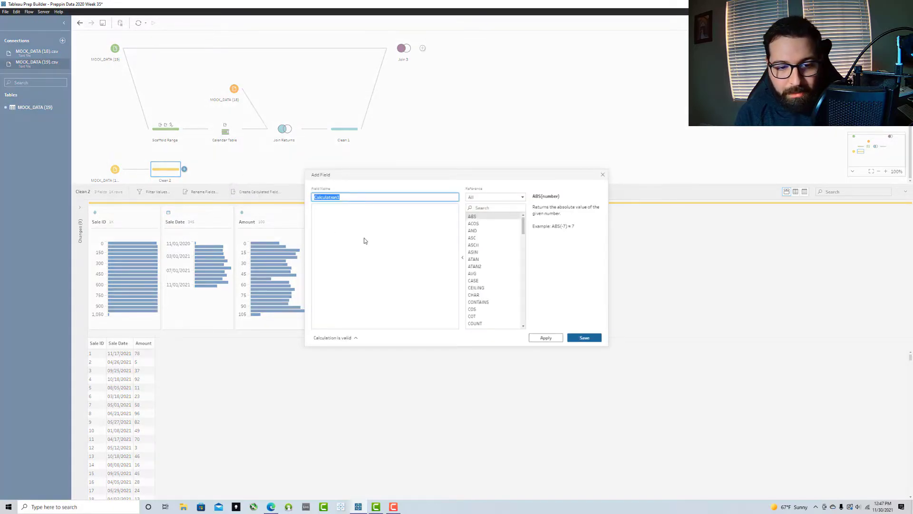
text(Scaff)
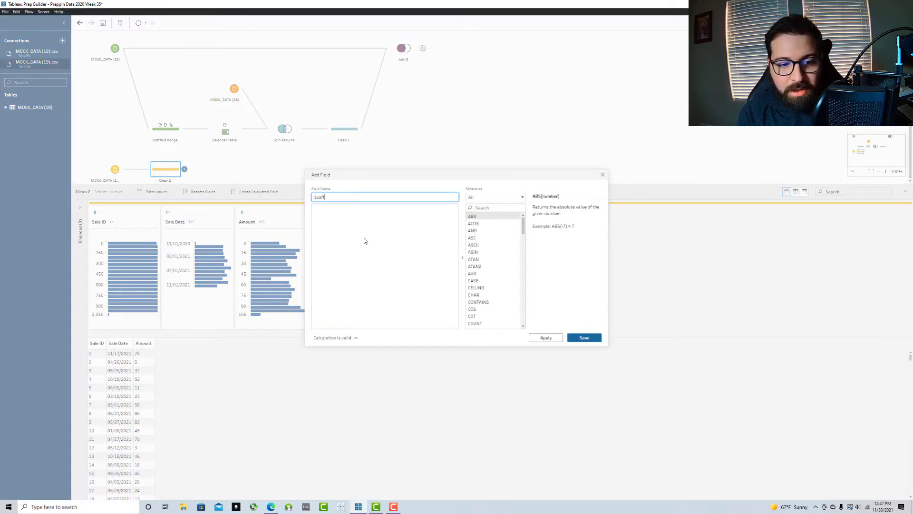
text(old Start)
key(Tab)
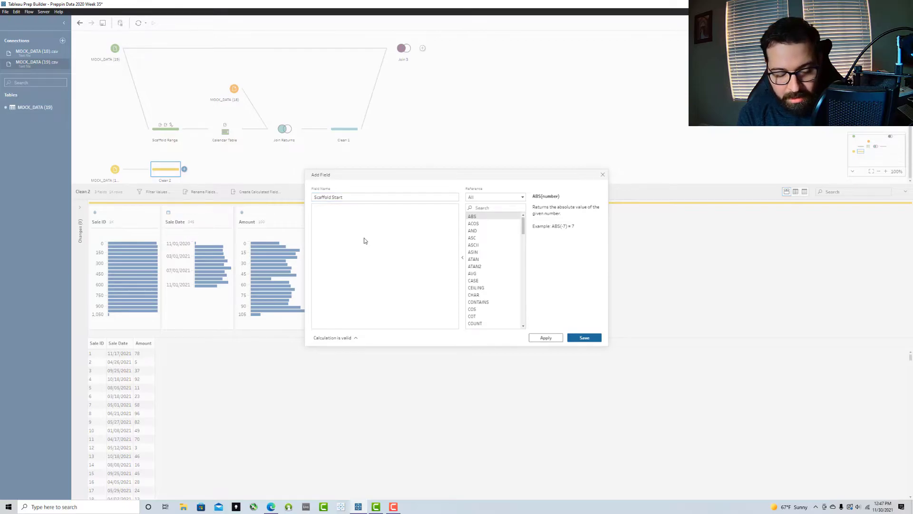
click(580, 339)
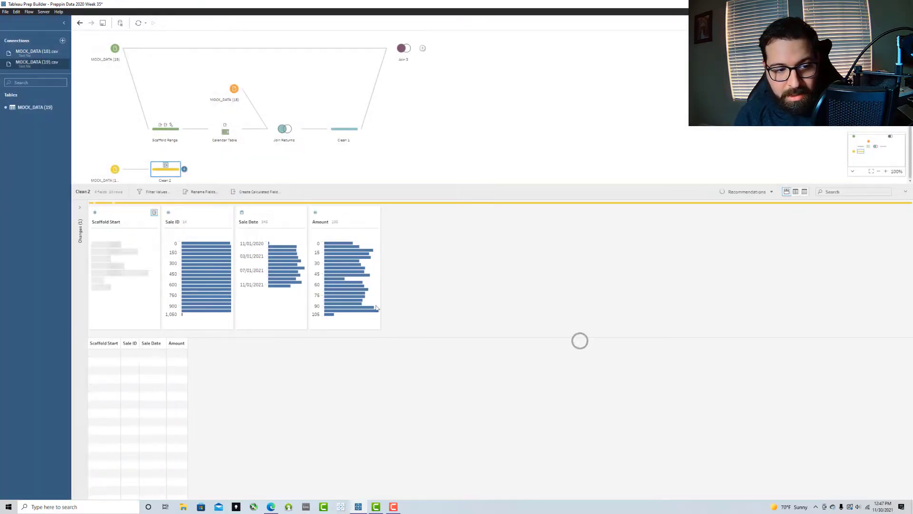
Step: Remove the Sale ID, Sale Date and Amount fields from the Clean 2 step
click(208, 212)
ctrl+click(283, 215)
ctrl+click(346, 222)
click(396, 192)
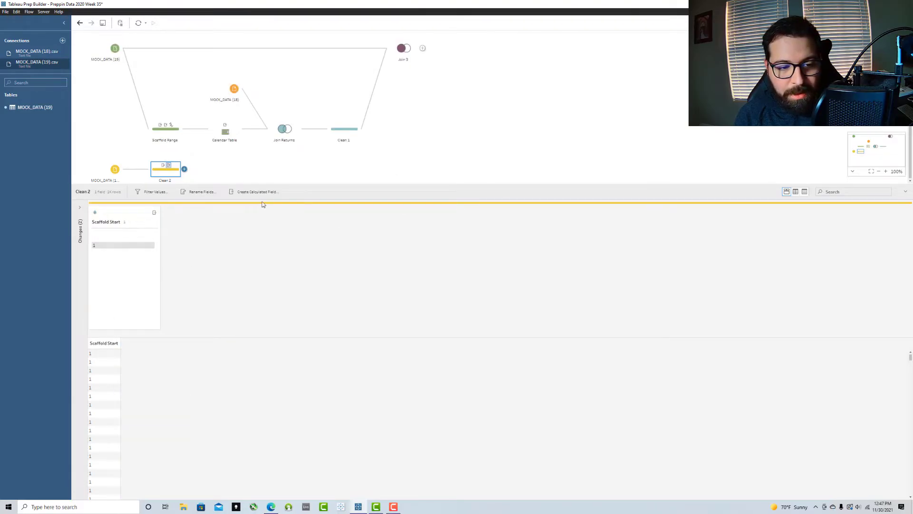
Step: Create a calculated field named Scaffold End with the value 100 in the Clean 2 step
click(238, 195)
text(Scaffold End)
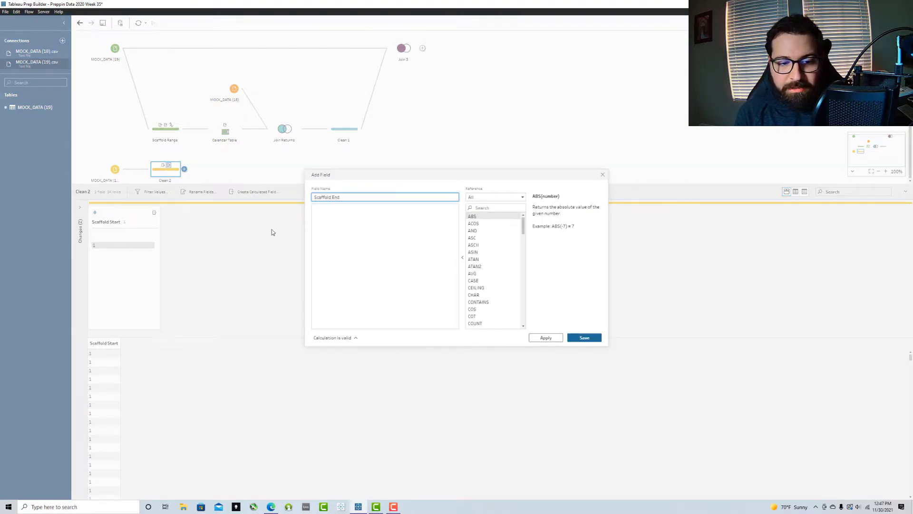
click(315, 221)
text(100)
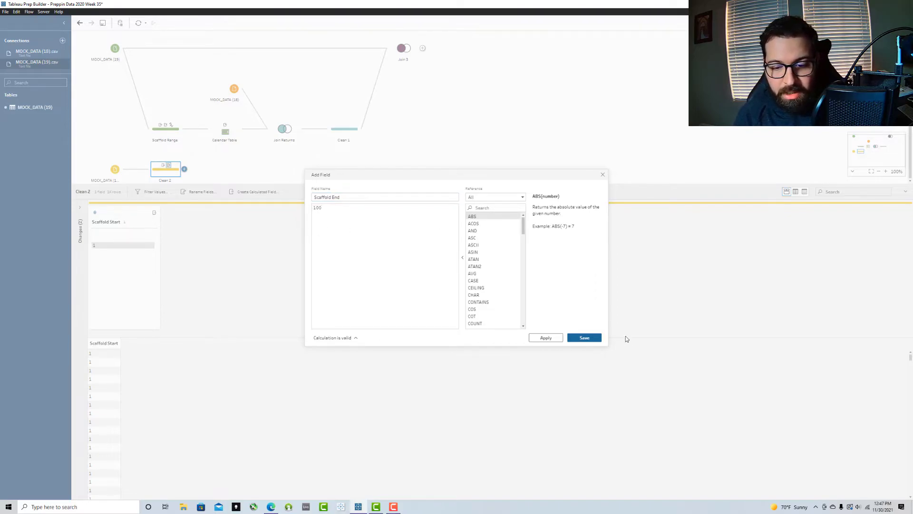
click(595, 337)
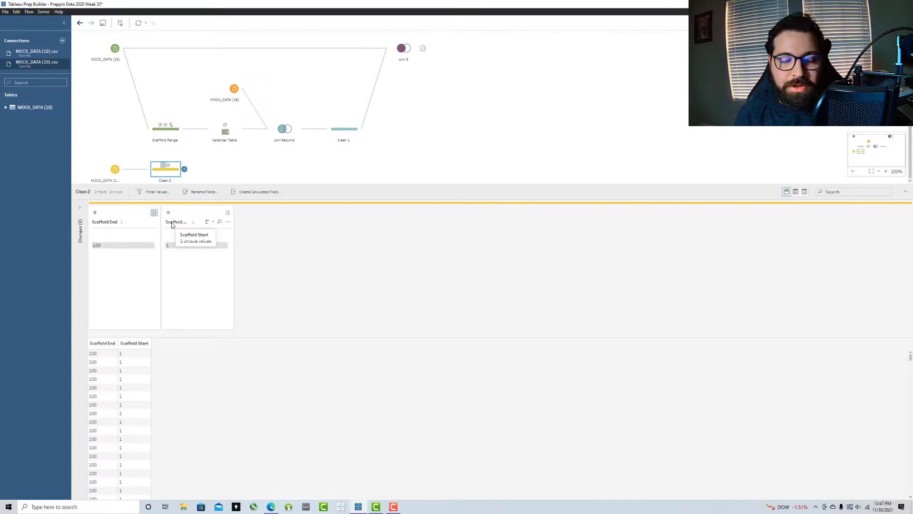
Step: Add a pivot step after Clean 2 and pivot the Scaffold Start and Scaffold End columns to rows
click(185, 168)
click(202, 208)
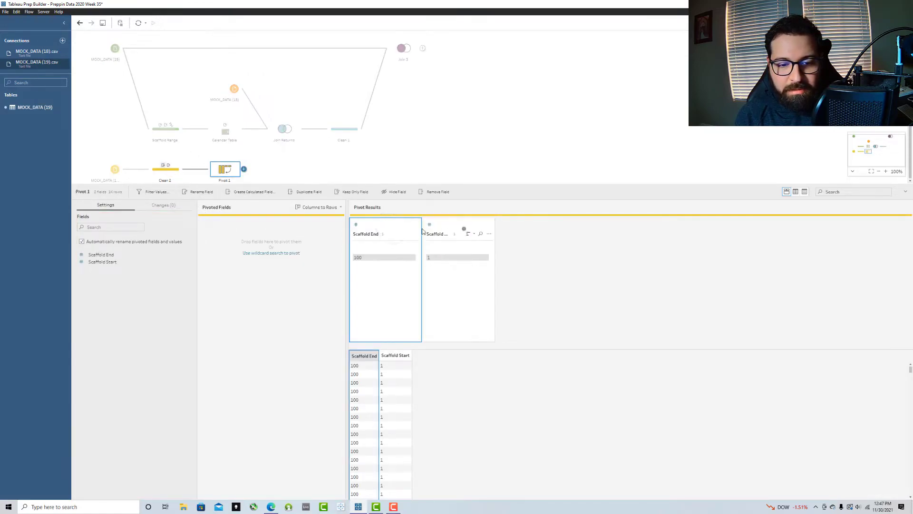
drag(465, 231, 257, 238)
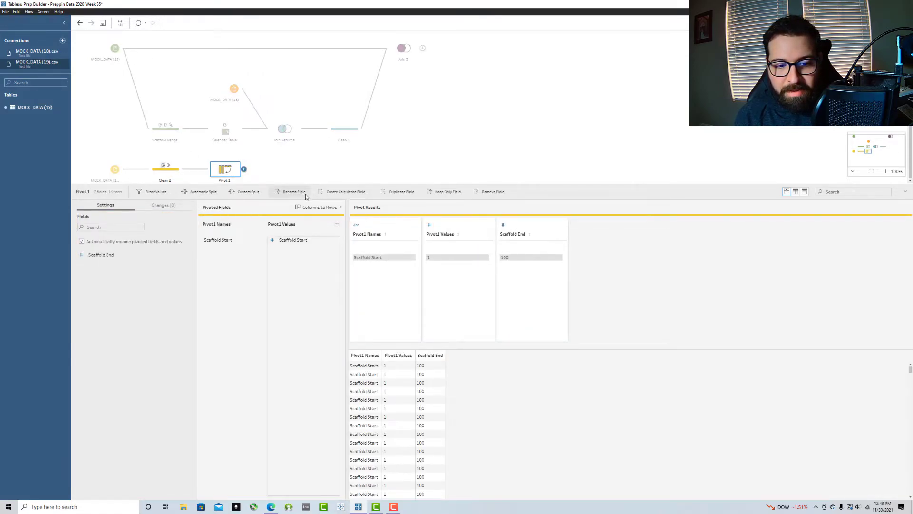
drag(513, 231, 286, 248)
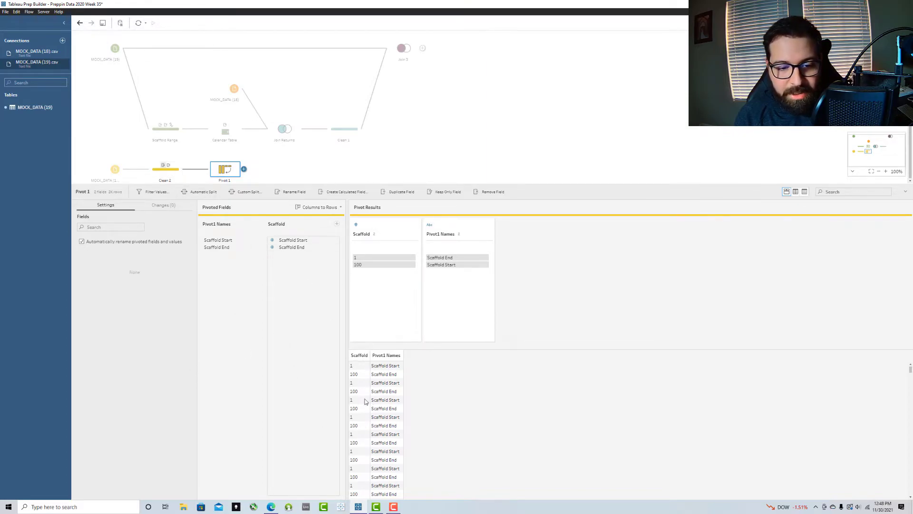
Step: Insert an aggregate step between Clean 2 and Pivot 1, grouping by Scaffold Start and Scaffold End
click(167, 170)
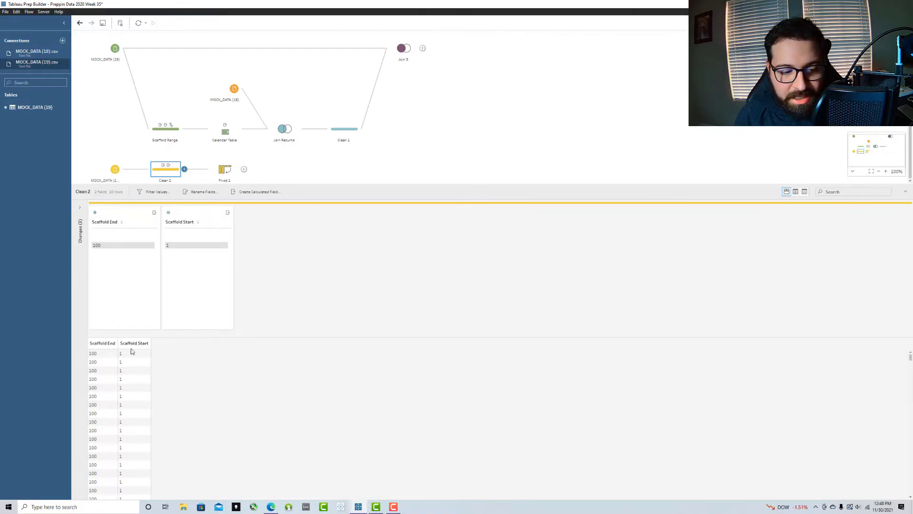
click(200, 170)
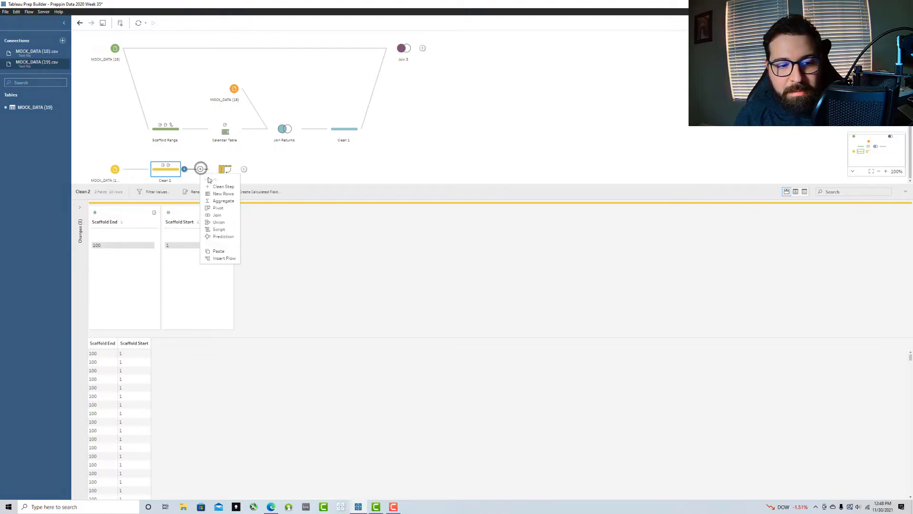
click(220, 199)
double_click(145, 273)
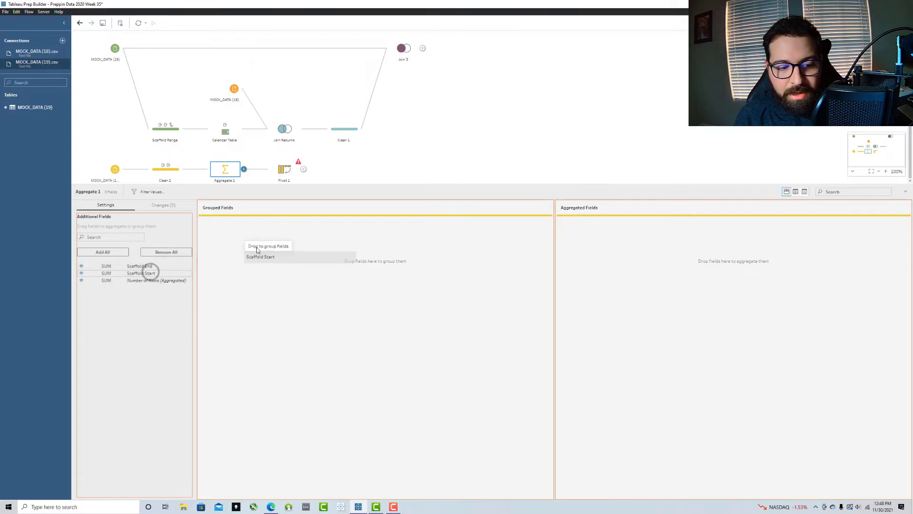
drag(131, 268, 306, 261)
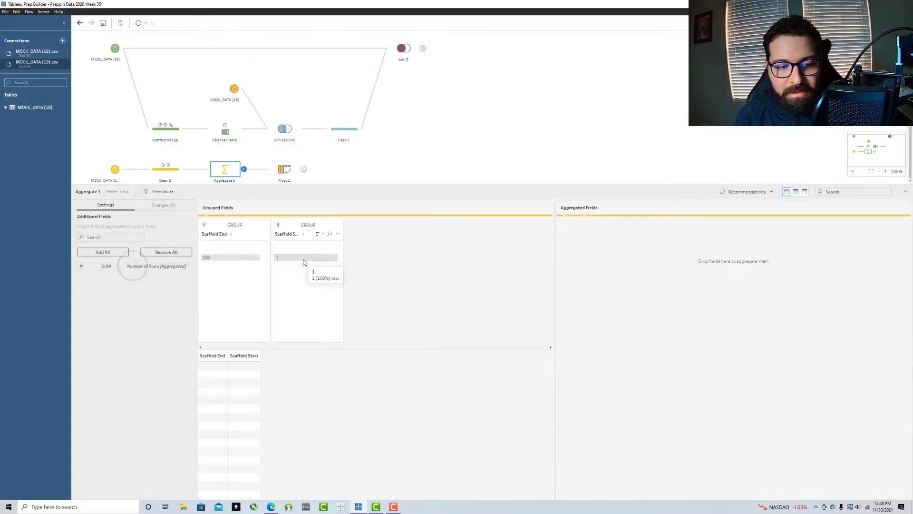
Step: Rename the aggregate step as Deduplicate and place Scaffold Start before Scaffold End in its grouped fields
double_click(226, 180)
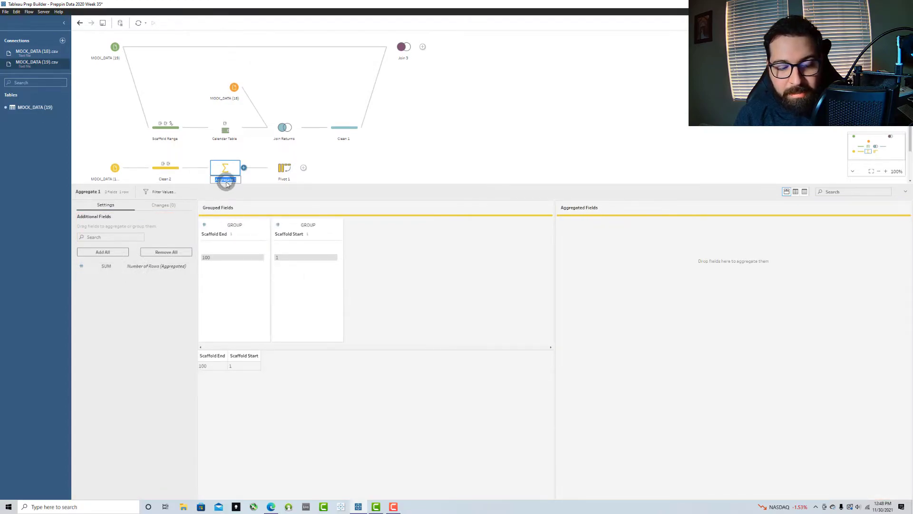
text(Da)
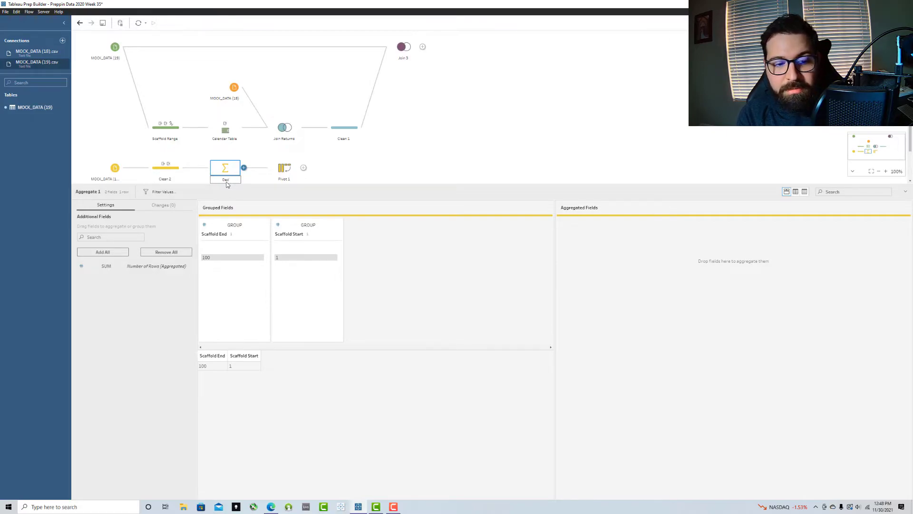
text(duplicate)
key(Return)
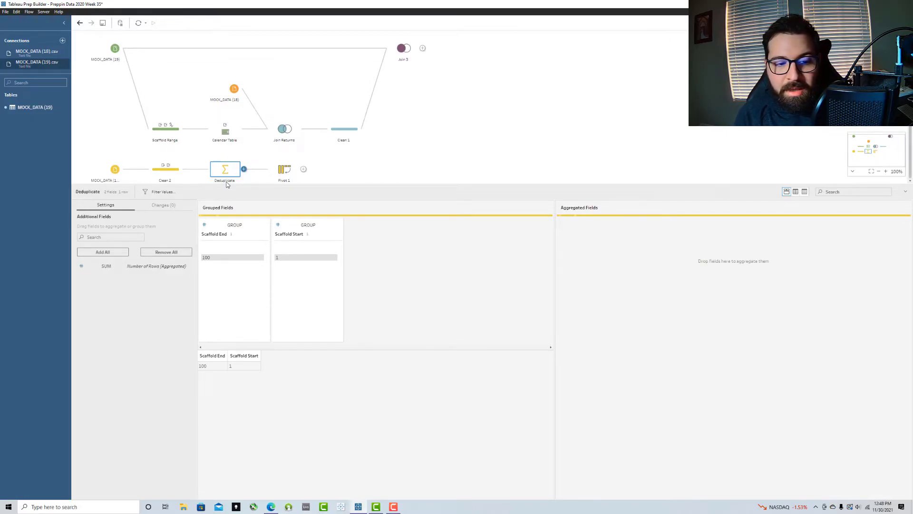
drag(338, 225, 230, 300)
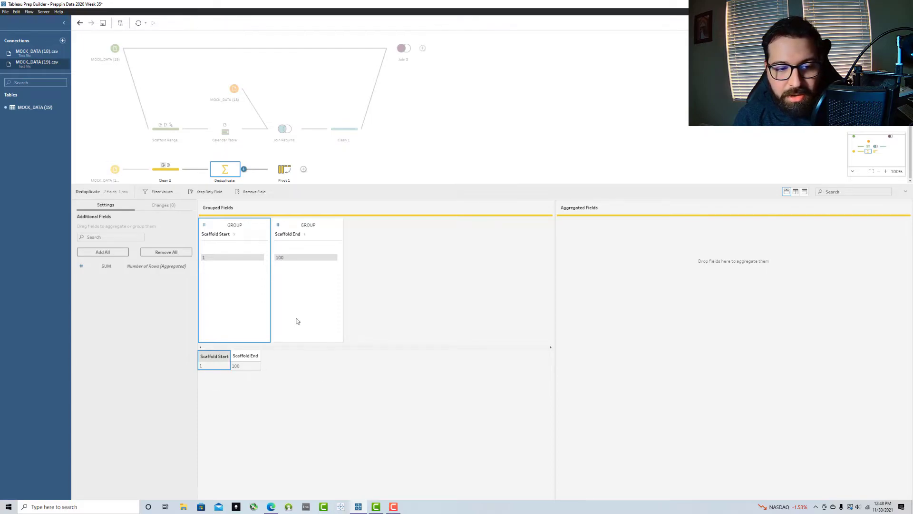
Step: Rename the Clean 2 step as Scaffold Range
double_click(165, 179)
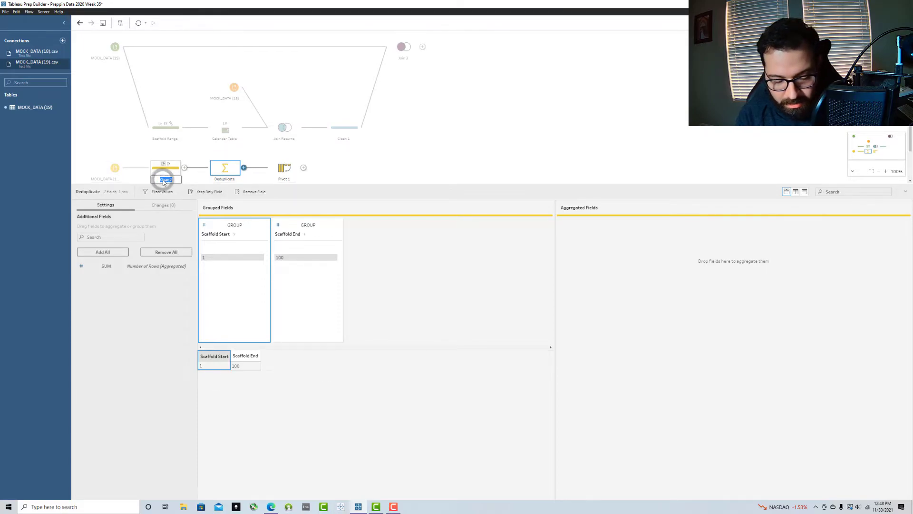
text(Scaffold Rnage)
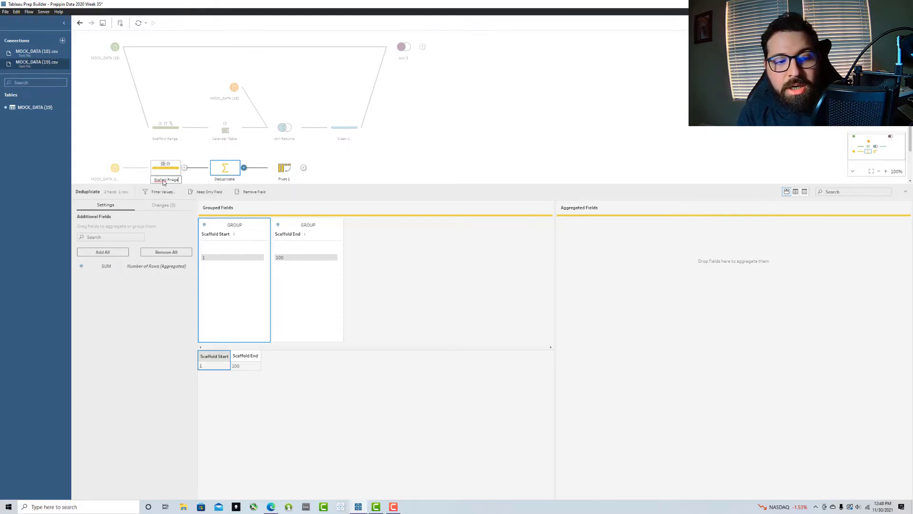
key(BackSpace)
key(BackSpace)
key(BackSpace)
key(BackSpace)
key(BackSpace)
key(BackSpace)
key(BackSpace)
key(BackSpace)
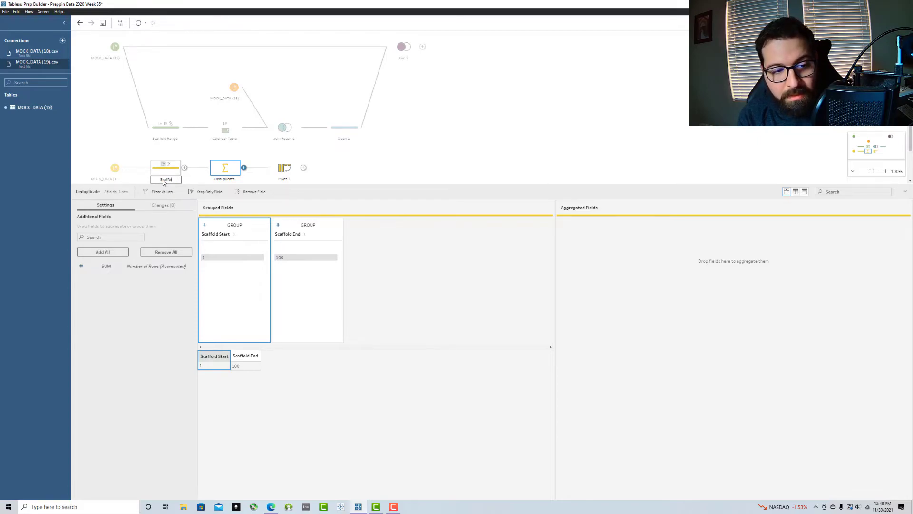
text(ld Range)
key(Return)
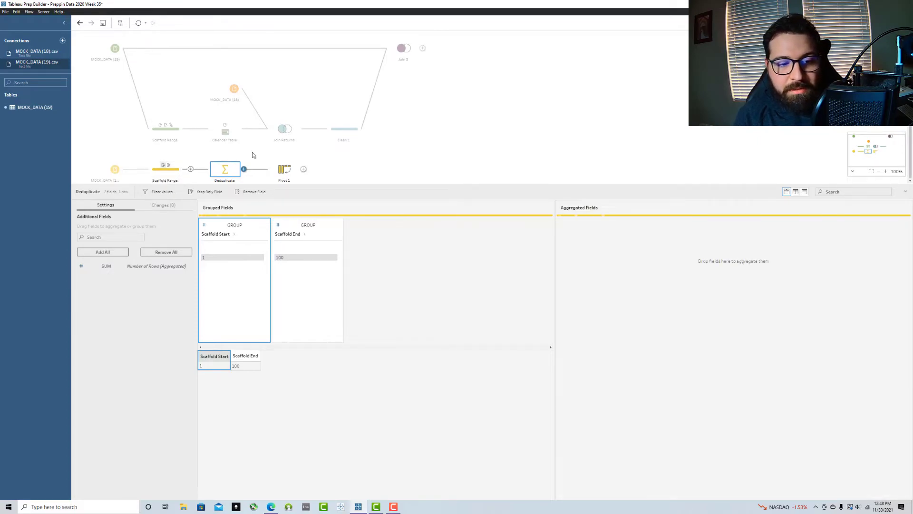
Step: Compare the rows of the Scaffold Range and Deduplicate steps, and remove the Pivot1 Names field from Pivot 1
click(164, 169)
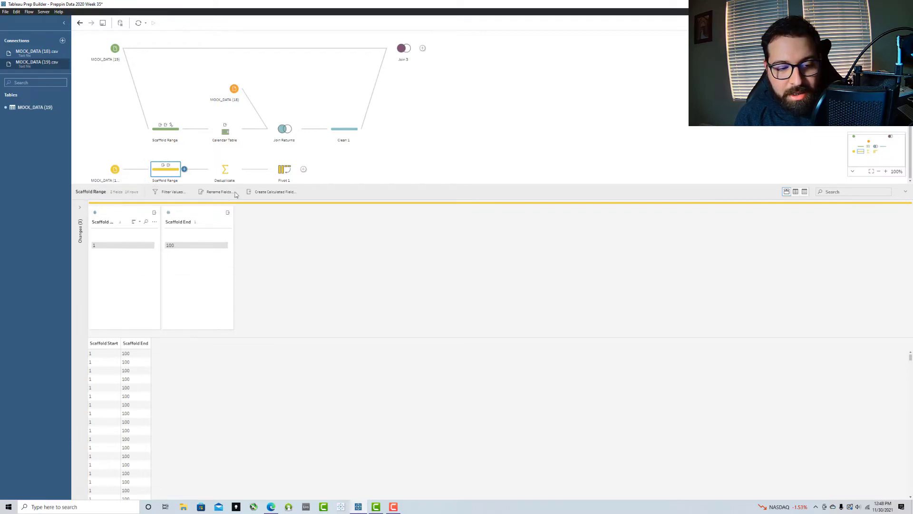
click(225, 169)
click(208, 367)
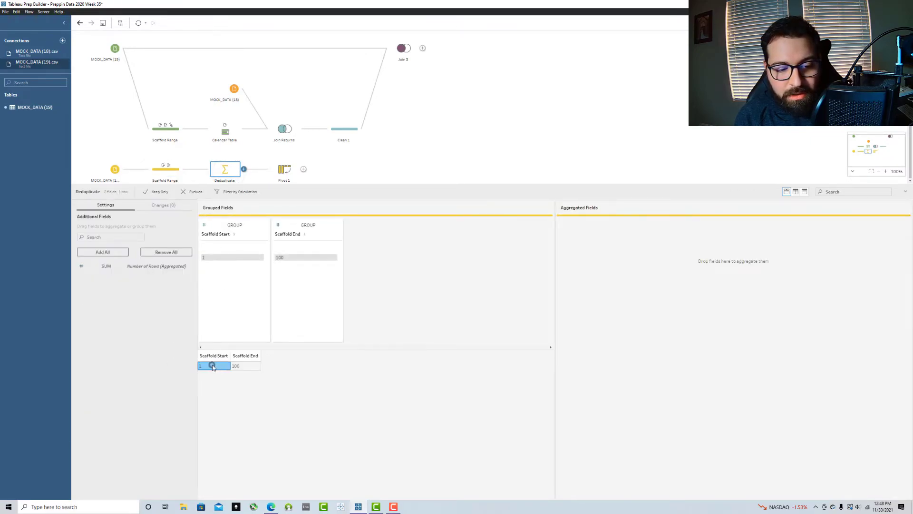
click(211, 366)
click(235, 365)
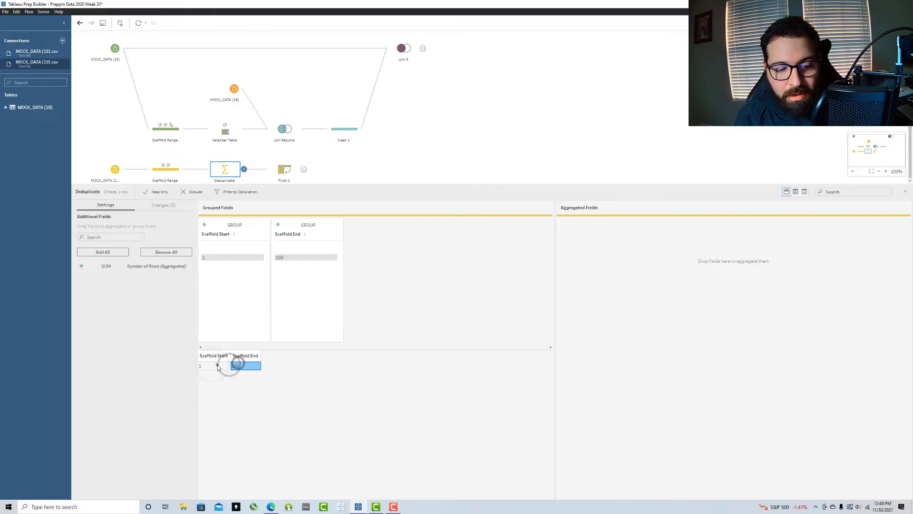
click(287, 169)
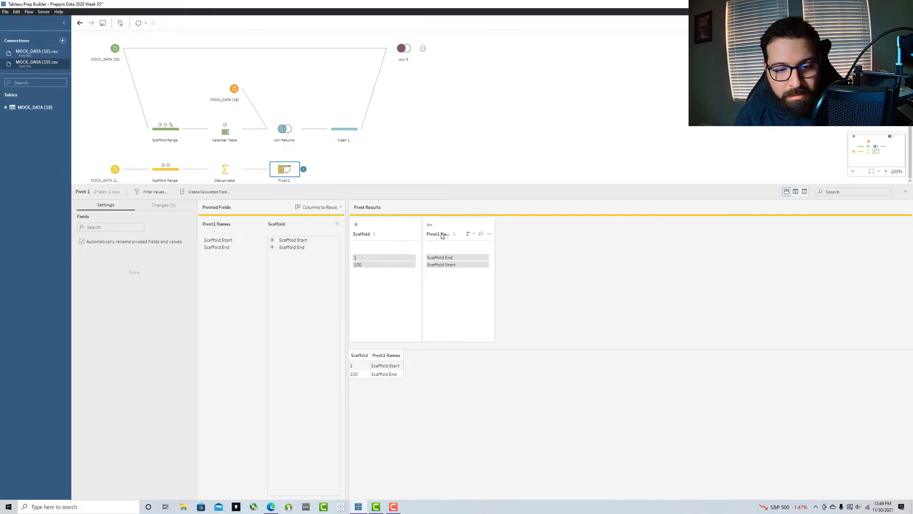
drag(446, 222, 524, 190)
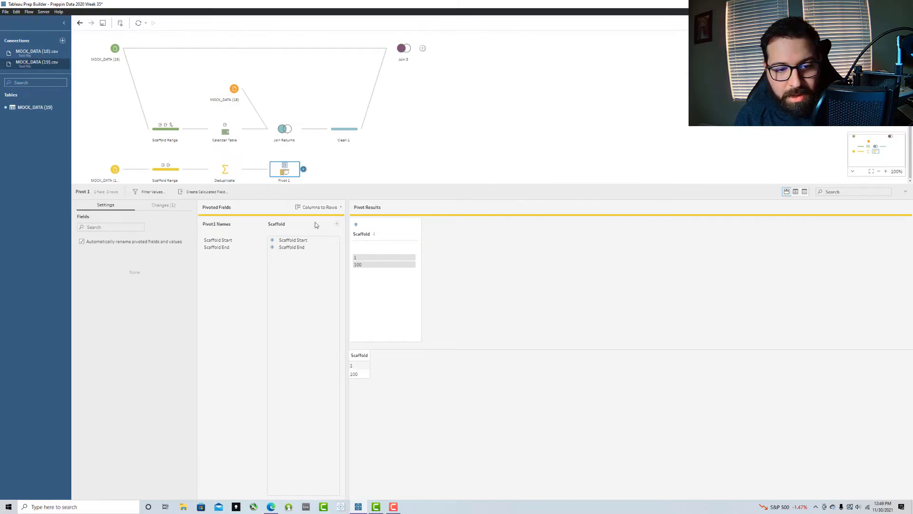
Step: Add a New Rows step after Pivot 1 that generates values from the single field Scaffold, and review the generated rows
click(303, 169)
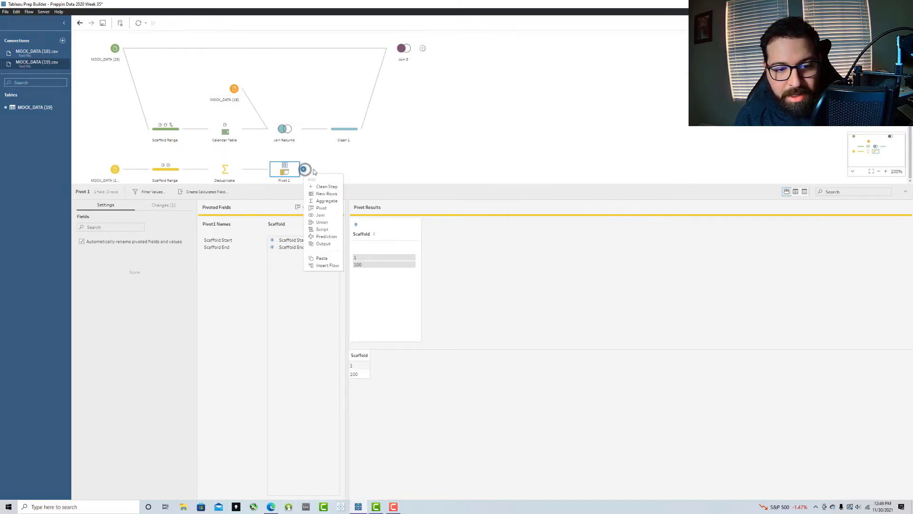
click(329, 194)
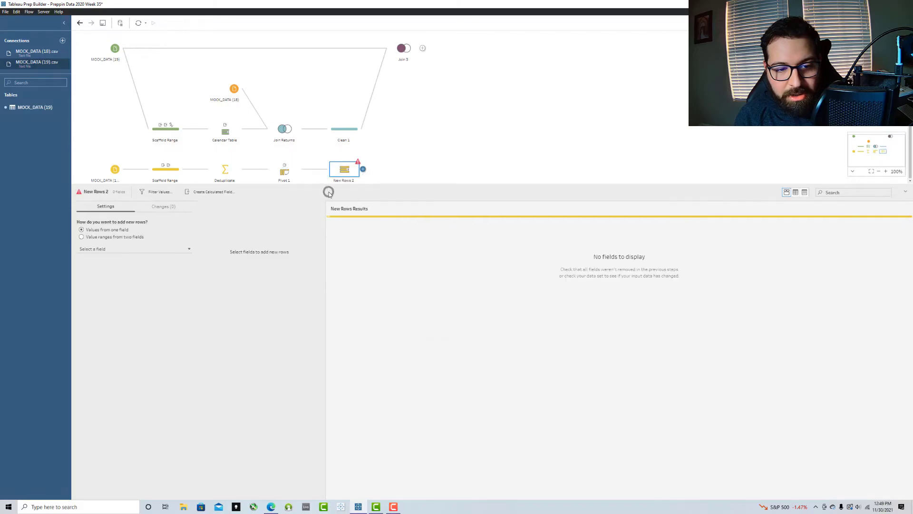
click(114, 249)
click(100, 272)
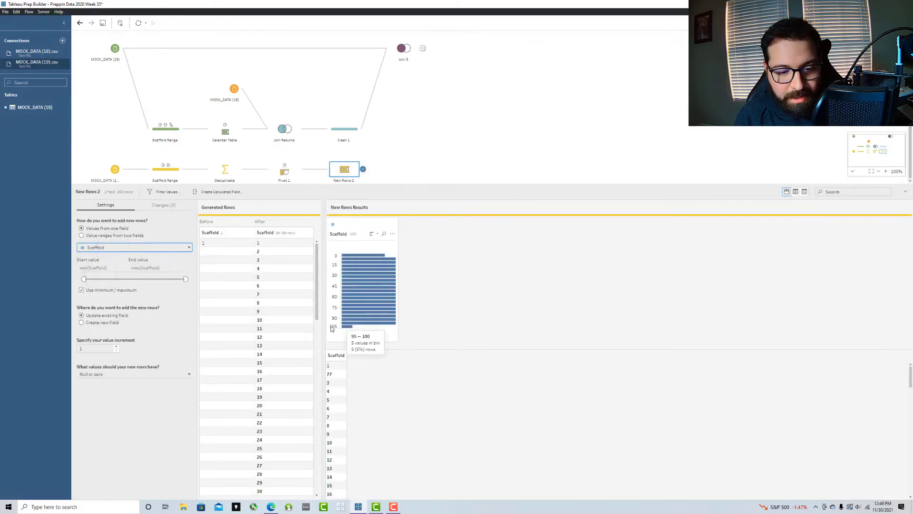
scroll(293, 272, down, 5)
scroll(293, 272, up, 5)
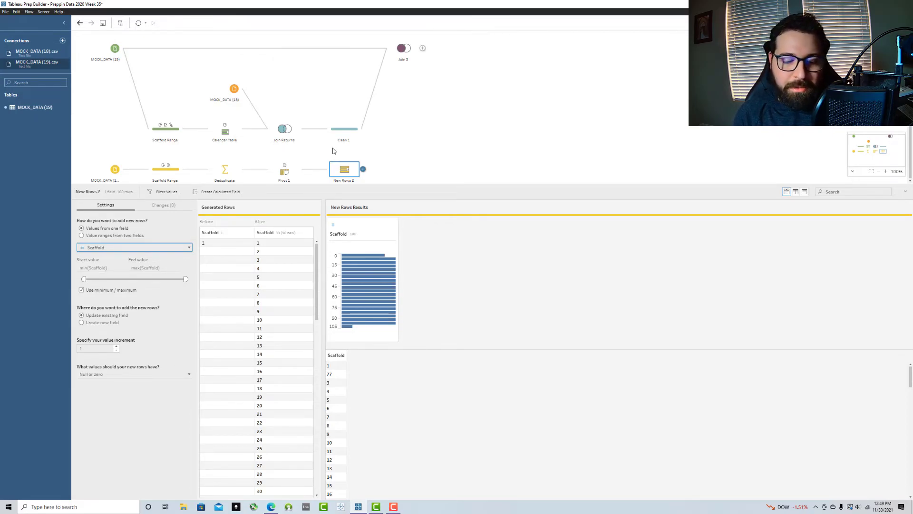
click(358, 152)
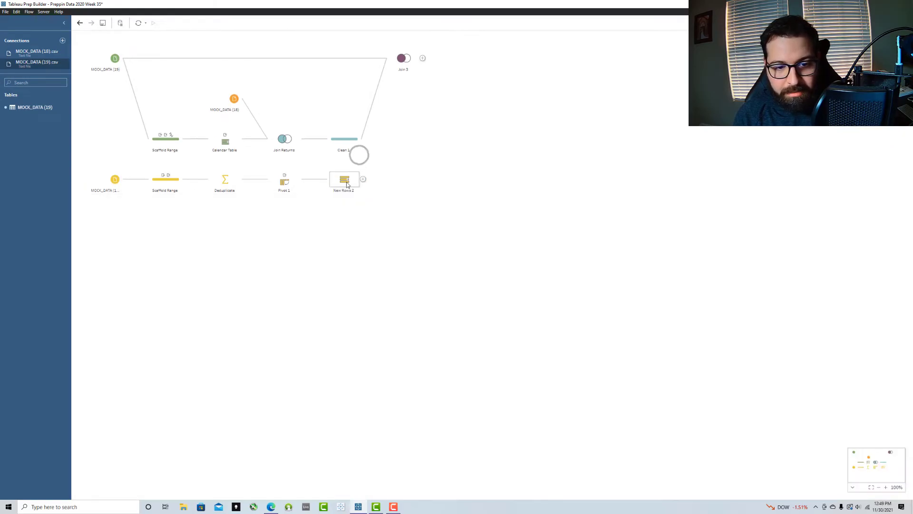
click(355, 179)
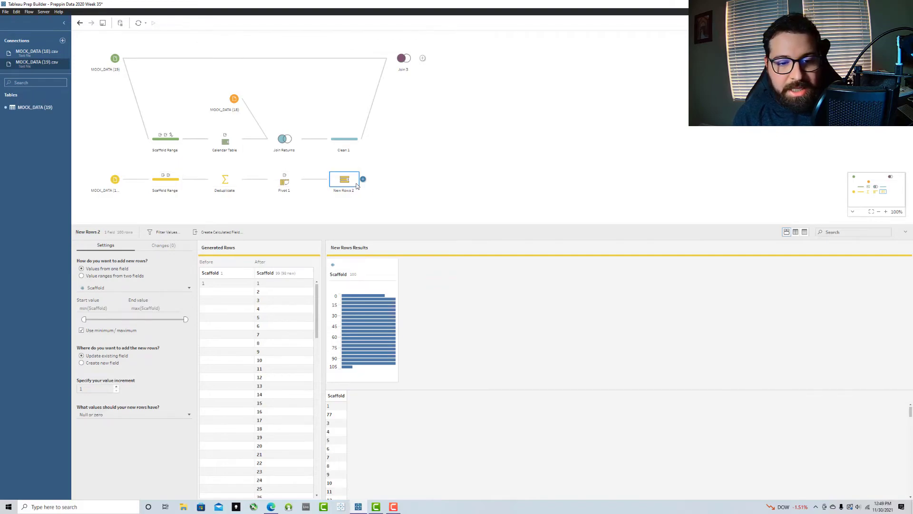
mouse_move(349, 182)
mouse_down()
mouse_move(106, 179)
mouse_move(350, 180)
mouse_up()
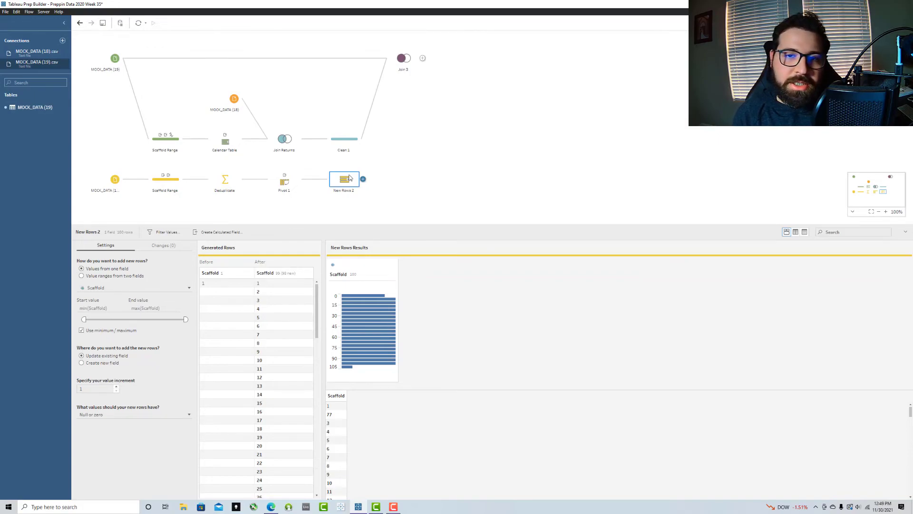